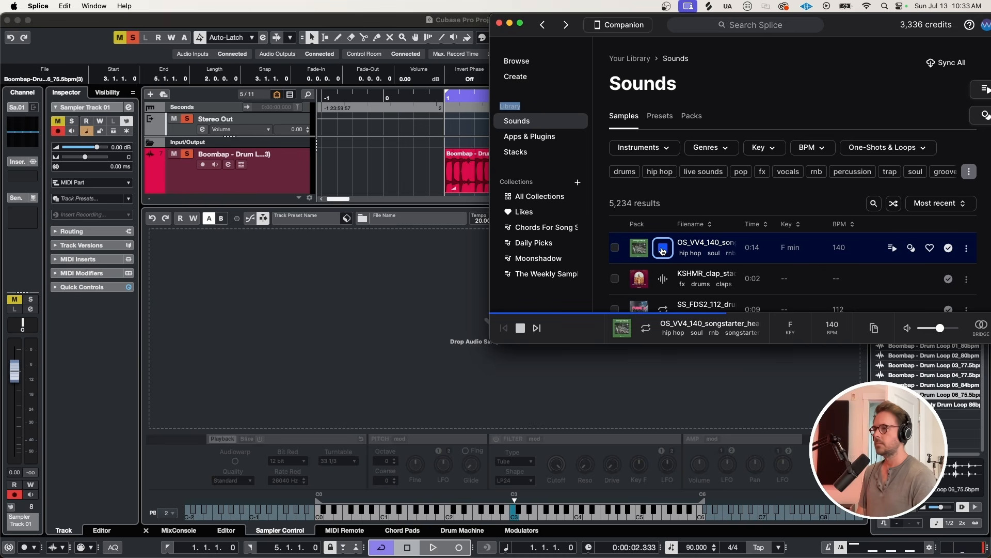
Load the OS_VV4_140 songstarter sample from Splice into Cubase's sampler and enable AudioWarp with an original tempo of 70 BPM.
{"action": "left_click_drag", "start_coordinate": [666, 249], "coordinate": [509, 393]}
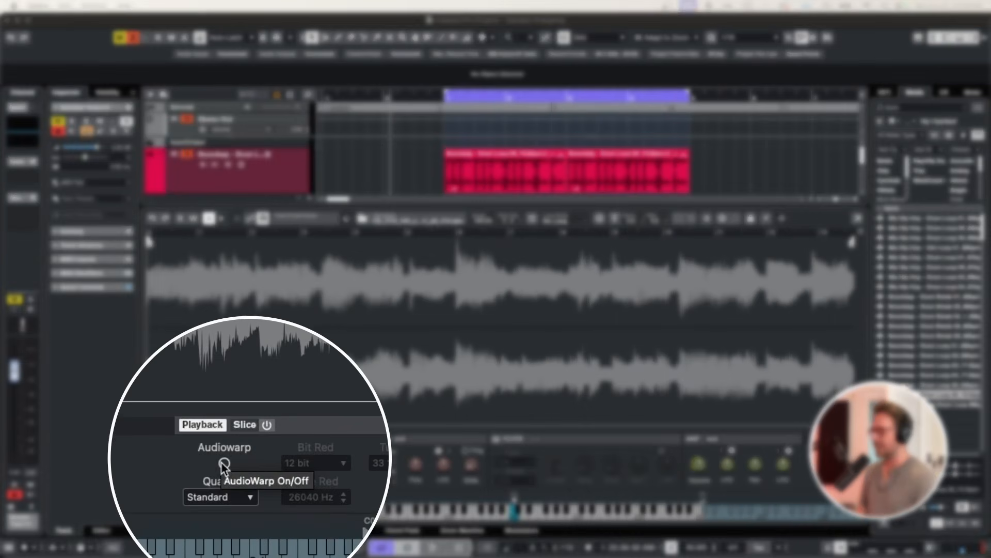
{"action": "left_click", "coordinate": [235, 461]}
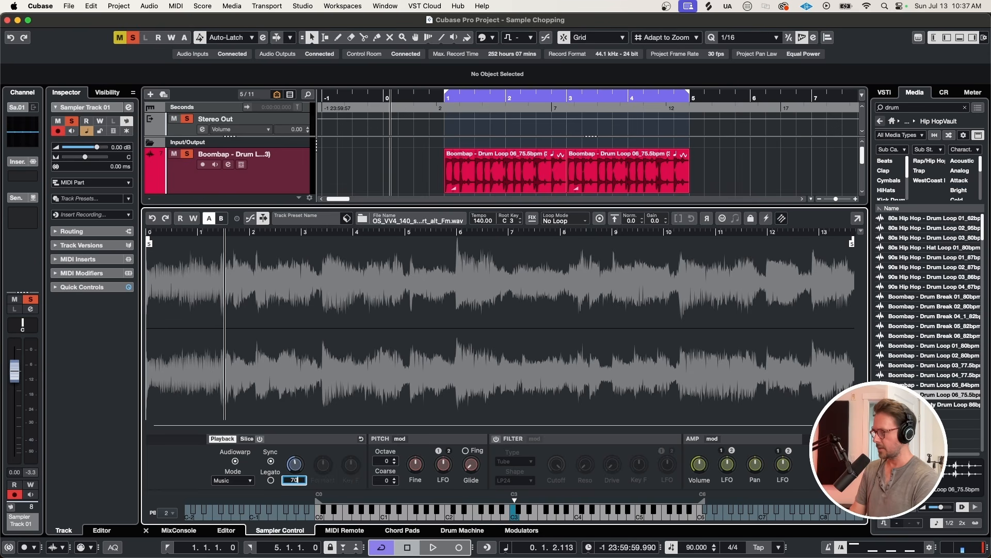
{"action": "key", "text": "Return"}
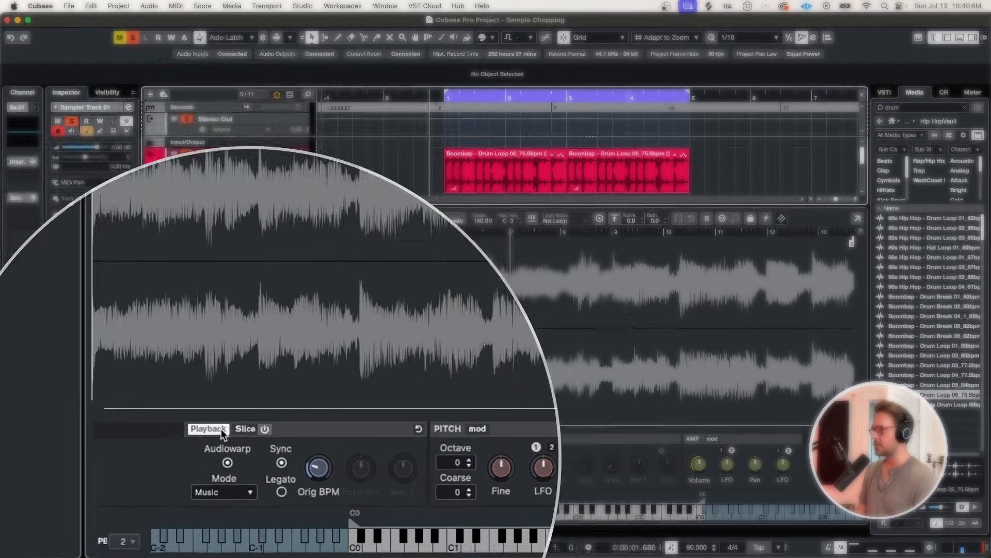
Switch the sampler to Slice playback with Grid slicing, keeping the sample length at 8 bars.
{"action": "left_click", "coordinate": [245, 426]}
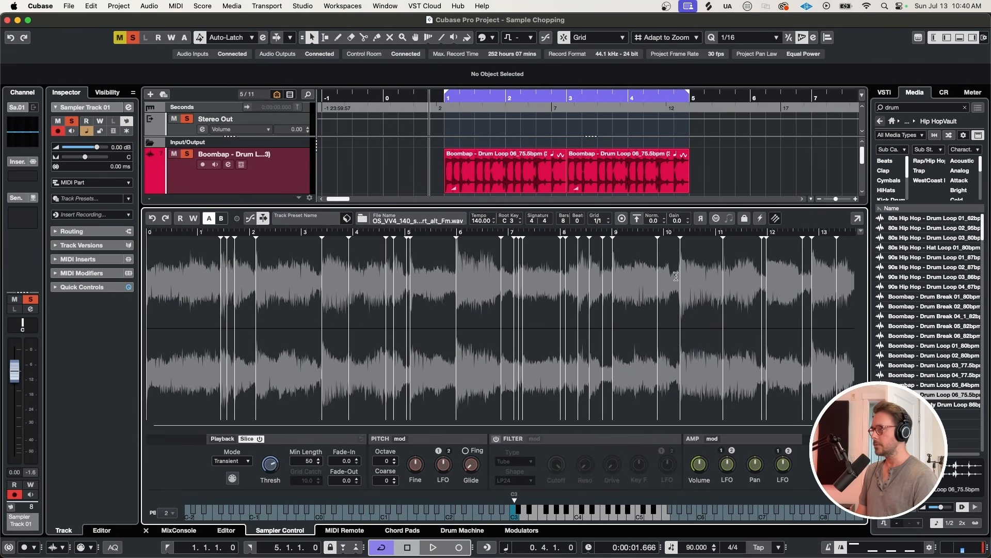
{"action": "left_click", "coordinate": [248, 461]}
{"action": "left_click", "coordinate": [247, 483]}
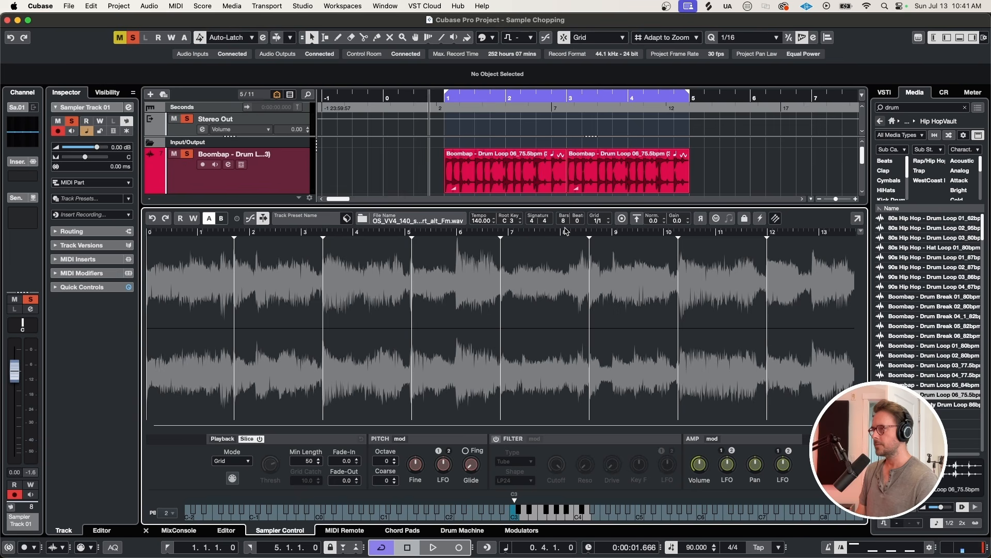
{"action": "scroll", "coordinate": [564, 221], "scroll_direction": "up", "scroll_amount": 6}
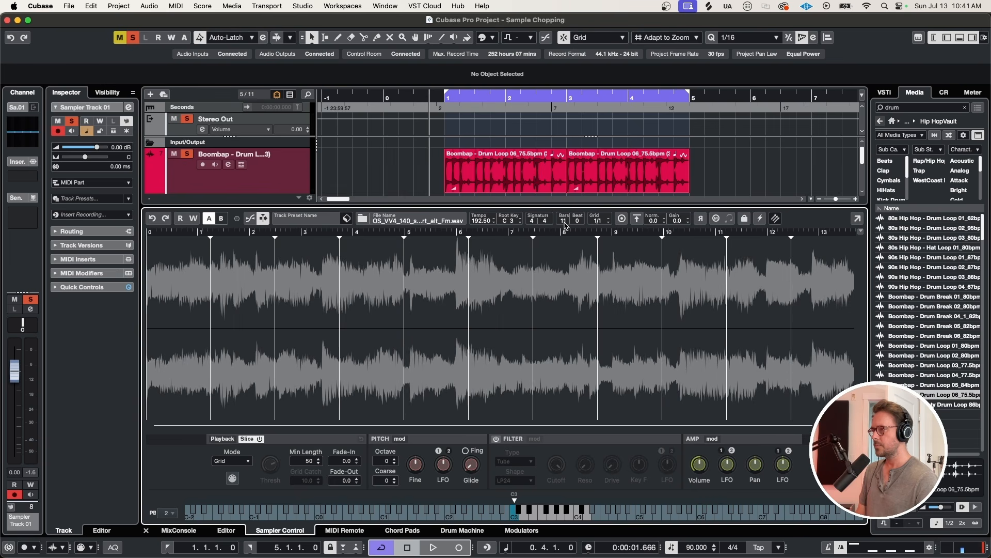
{"action": "scroll", "coordinate": [568, 221], "scroll_direction": "down", "scroll_amount": 6}
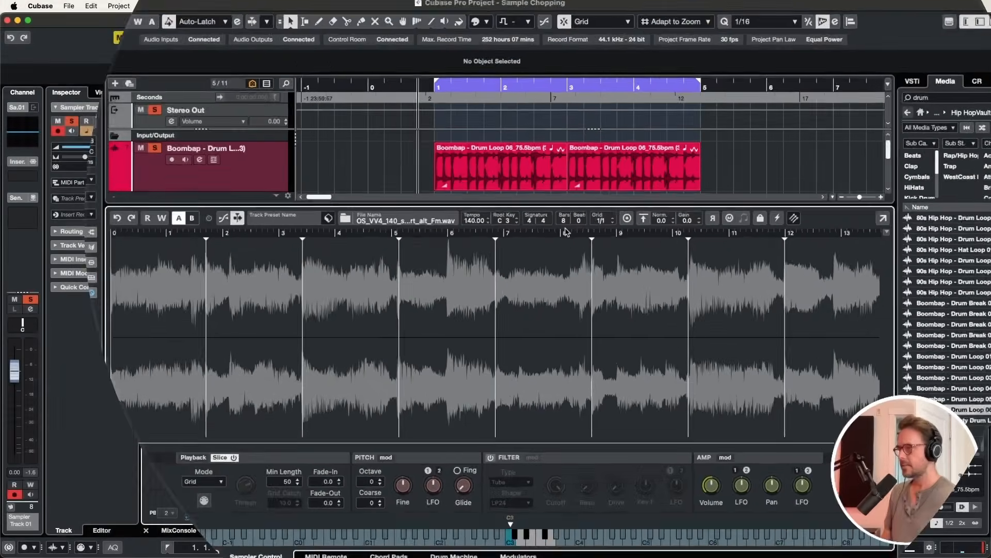
Audition the first four slices of the sample in order.
{"action": "left_click", "coordinate": [200, 317]}
{"action": "left_click", "coordinate": [274, 303]}
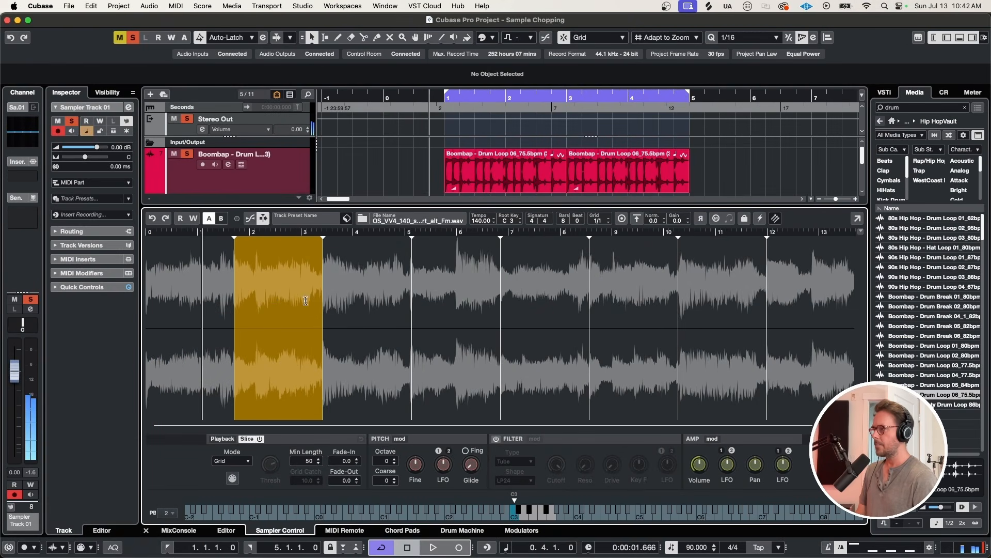
{"action": "left_click", "coordinate": [365, 295]}
{"action": "left_click", "coordinate": [454, 285]}
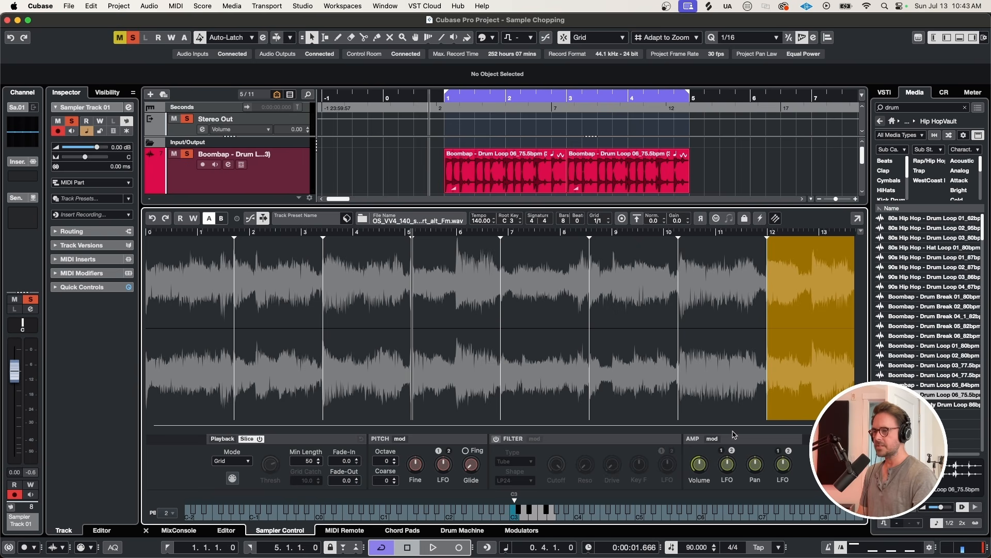
Lengthen the sampler's amp envelope attack to about 28 ms and adjust its release point.
{"action": "left_click", "coordinate": [713, 439]}
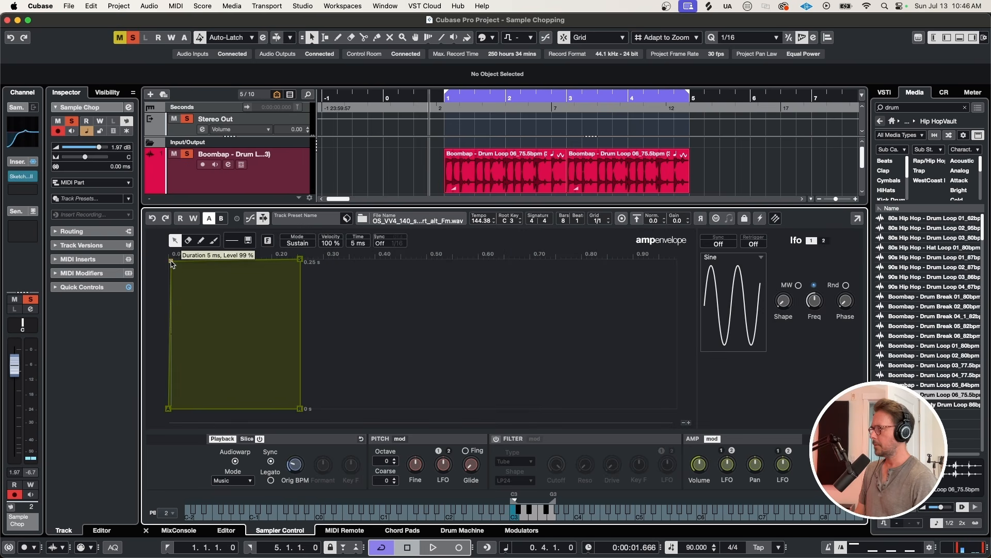
{"action": "left_click_drag", "start_coordinate": [175, 259], "coordinate": [181, 262]}
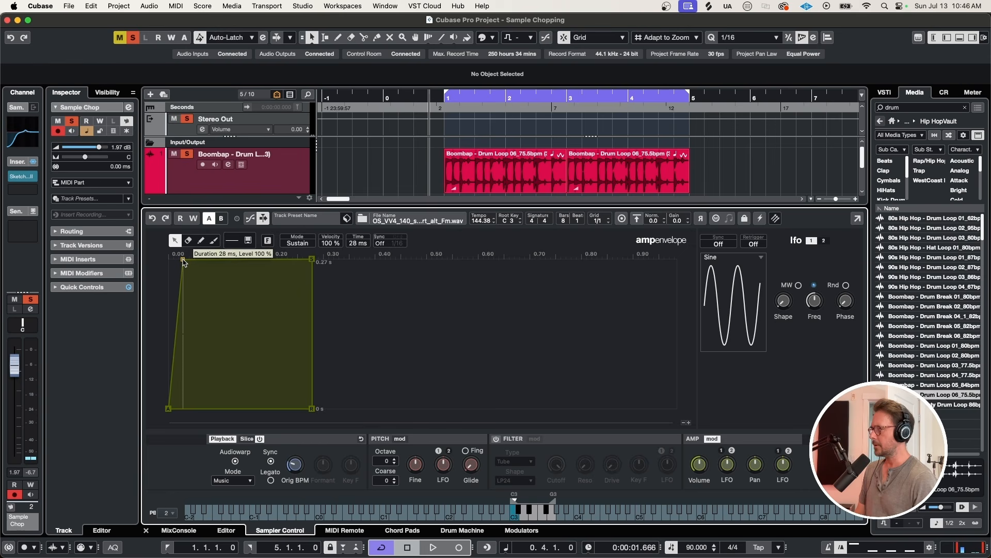
{"action": "mouse_move", "coordinate": [312, 409]}
{"action": "left_mouse_down"}
{"action": "mouse_move", "coordinate": [367, 405]}
{"action": "mouse_move", "coordinate": [311, 409]}
{"action": "left_mouse_up"}
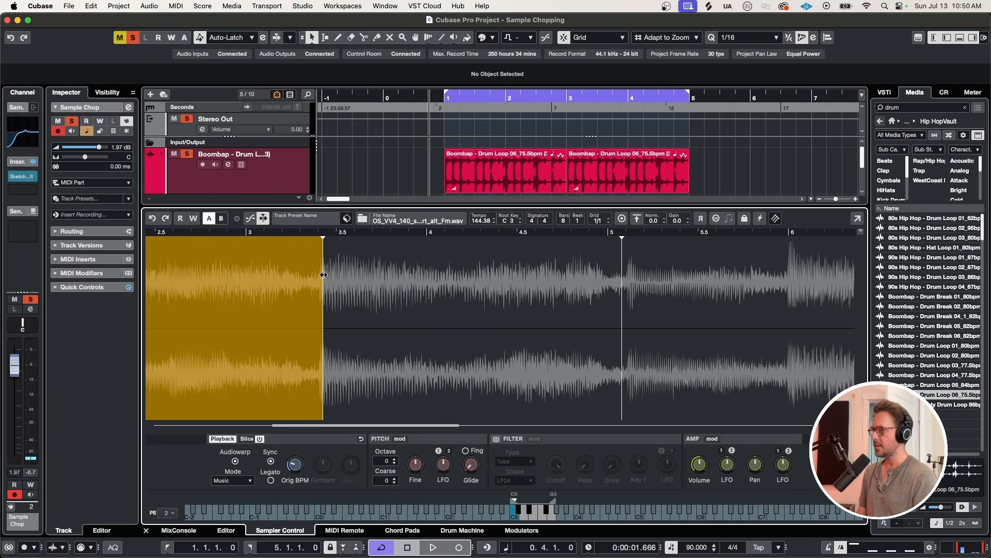
Shift the slice marker at about 3.4 s slightly earlier to meet the start of the transient.
{"action": "left_click_drag", "start_coordinate": [323, 239], "coordinate": [312, 241]}
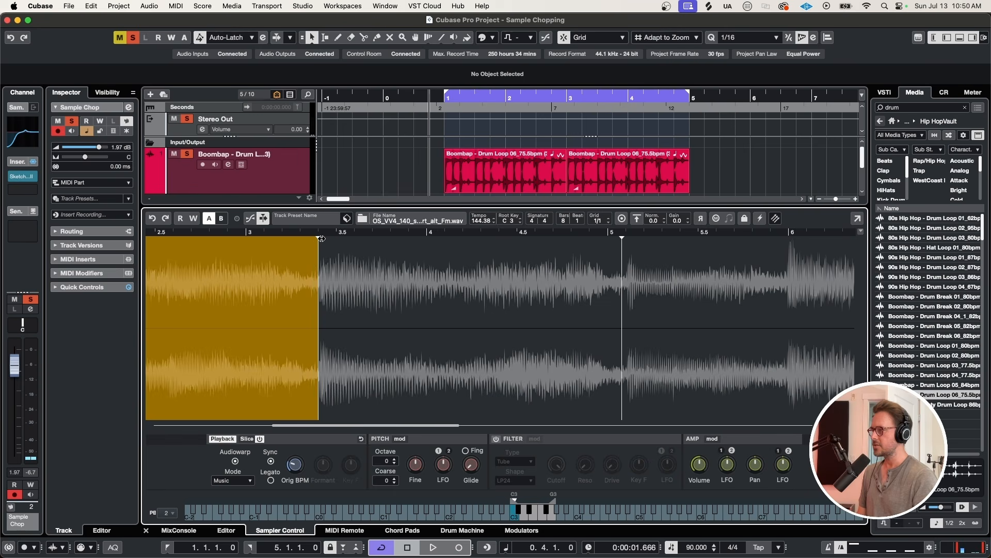
{"action": "scroll", "coordinate": [346, 261], "scroll_direction": "down", "scroll_amount": 5}
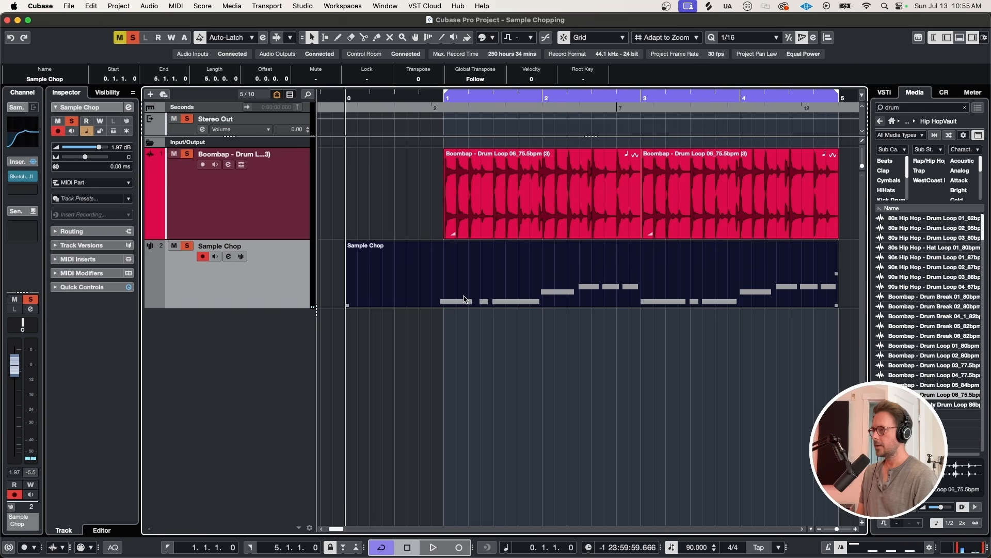
Open the Sample Chop part for note editing and align its first C3 note to 1.1.1.0.
{"action": "double_click", "coordinate": [448, 302]}
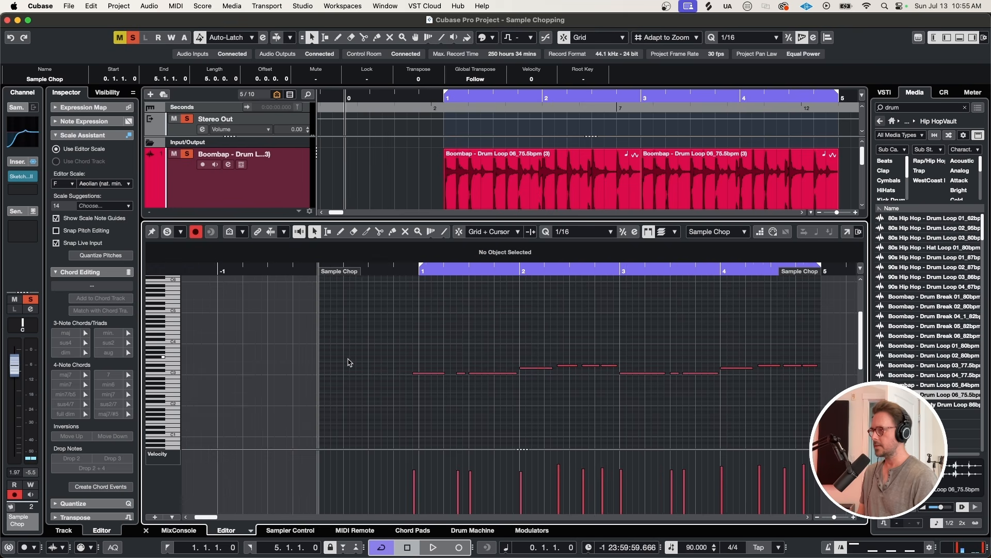
{"action": "left_click", "coordinate": [422, 373]}
{"action": "left_click_drag", "start_coordinate": [418, 271], "coordinate": [417, 273]}
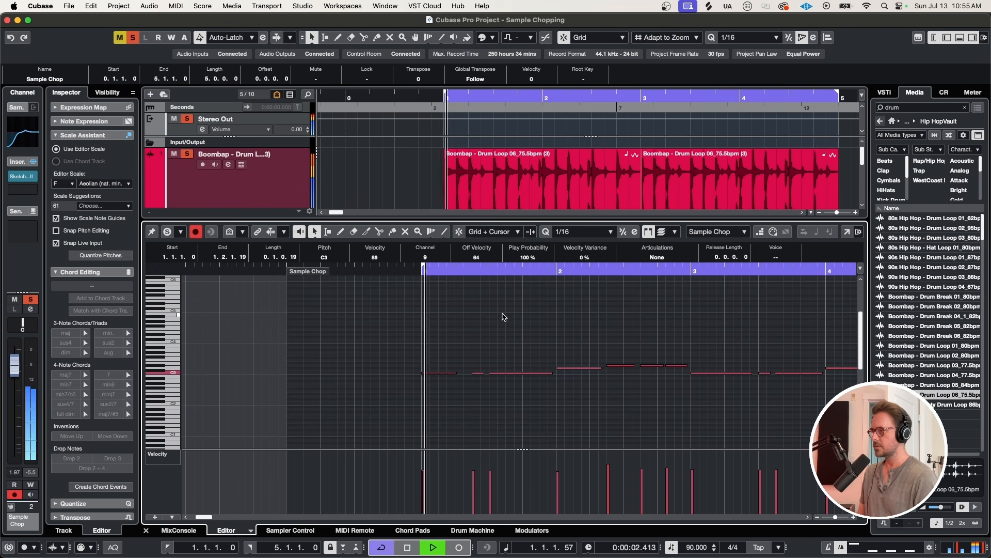
Play the Sample Chop part with the drums from bar 1 and follow its notes through bar 2.
{"action": "scroll", "coordinate": [503, 330], "scroll_direction": "right", "scroll_amount": 3}
{"action": "scroll", "coordinate": [452, 390], "scroll_direction": "up", "scroll_amount": 2}
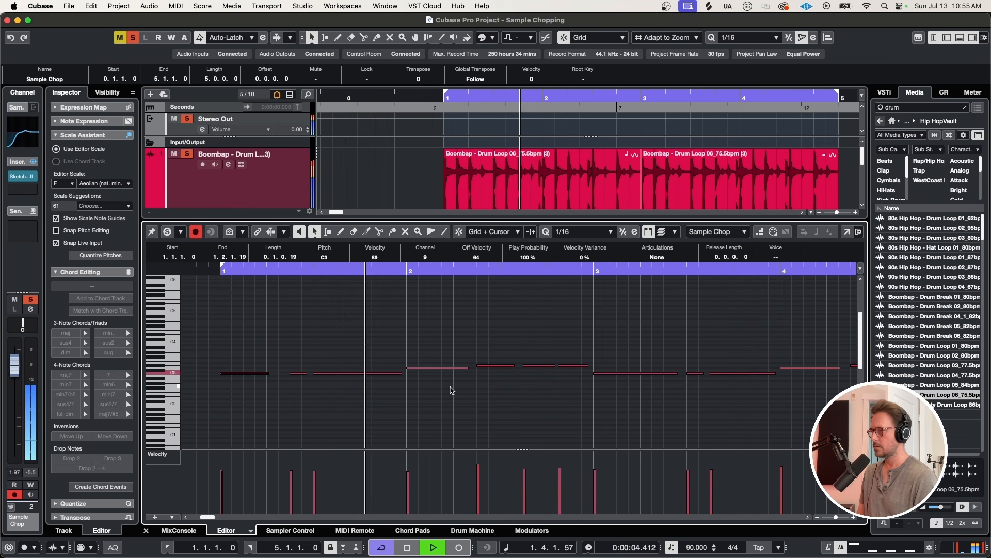
{"action": "scroll", "coordinate": [470, 384], "scroll_direction": "up", "scroll_amount": 2}
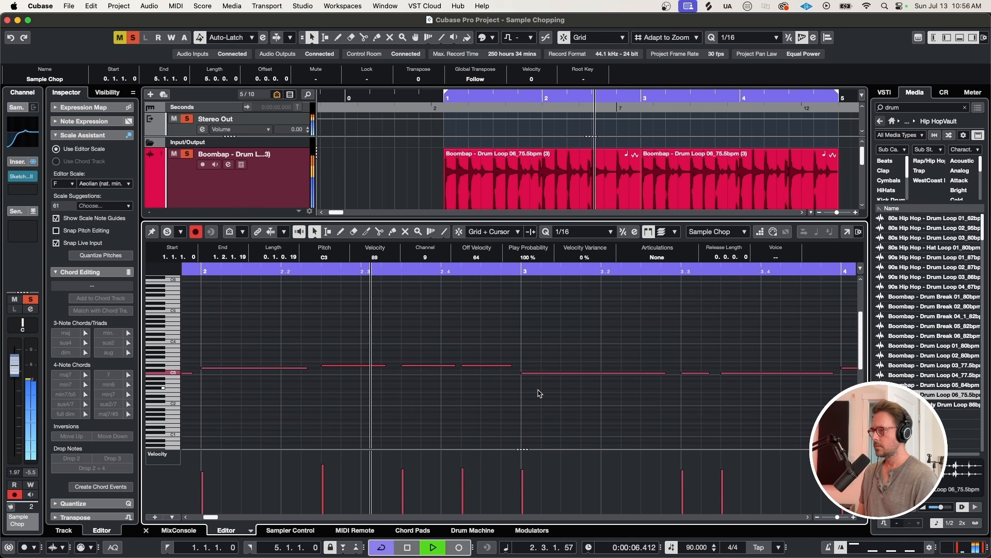
{"action": "key", "text": "space"}
{"action": "scroll", "coordinate": [555, 390], "scroll_direction": "down", "scroll_amount": 4}
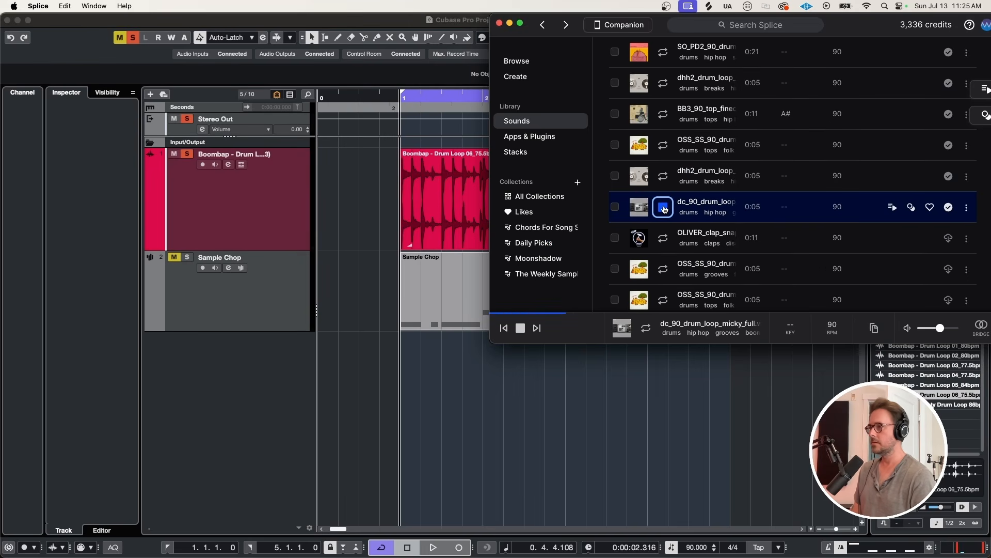
Place the dc_90_drum_loop_micky_full loop from Splice in the Cubase arrangement, between the Boombap and Sample Chop tracks.
{"action": "left_click_drag", "start_coordinate": [665, 209], "coordinate": [362, 246]}
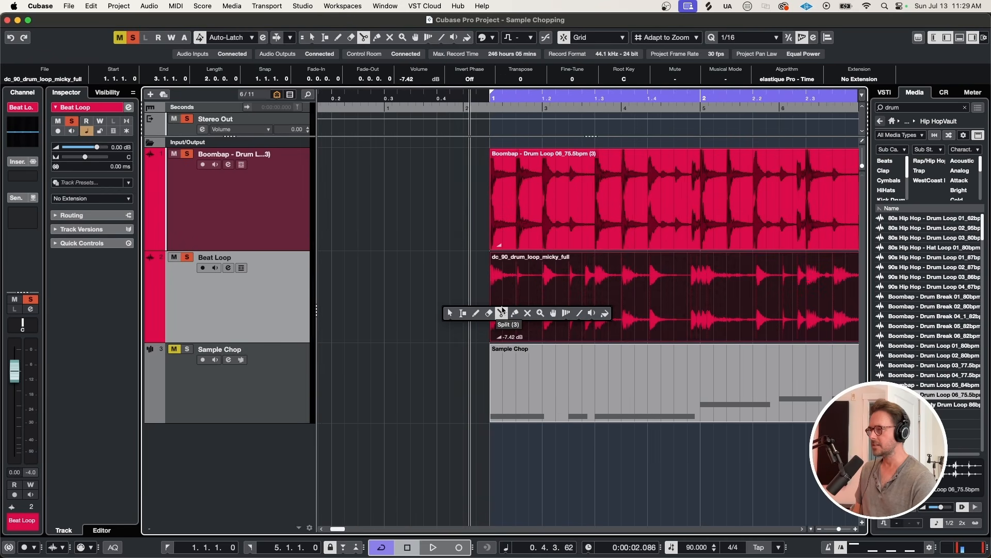
Try splitting the Beat Loop event into equal repeated slices from 1.1.3.0, step through the slices and undo the split.
{"action": "left_click", "coordinate": [521, 313]}
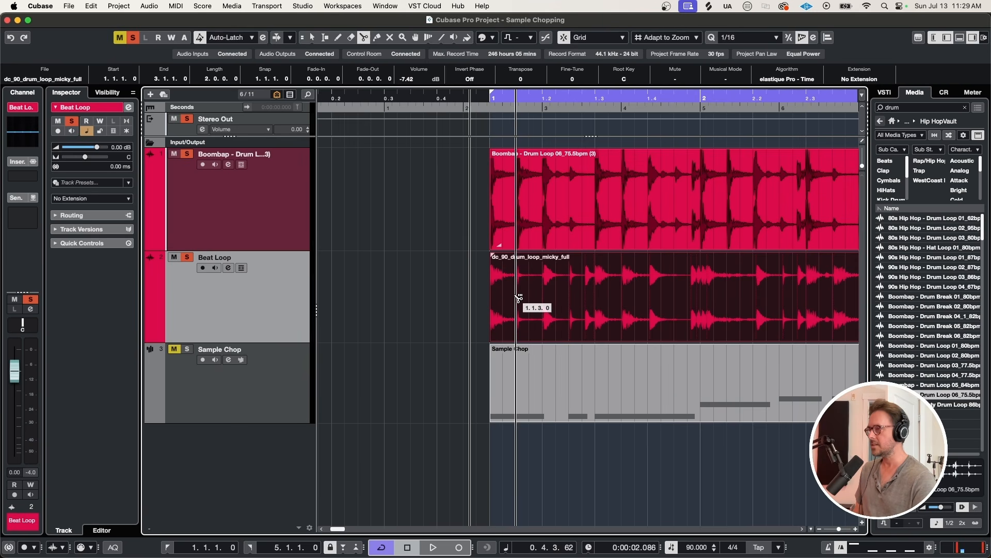
{"action": "left_click", "coordinate": [518, 298], "text": "alt"}
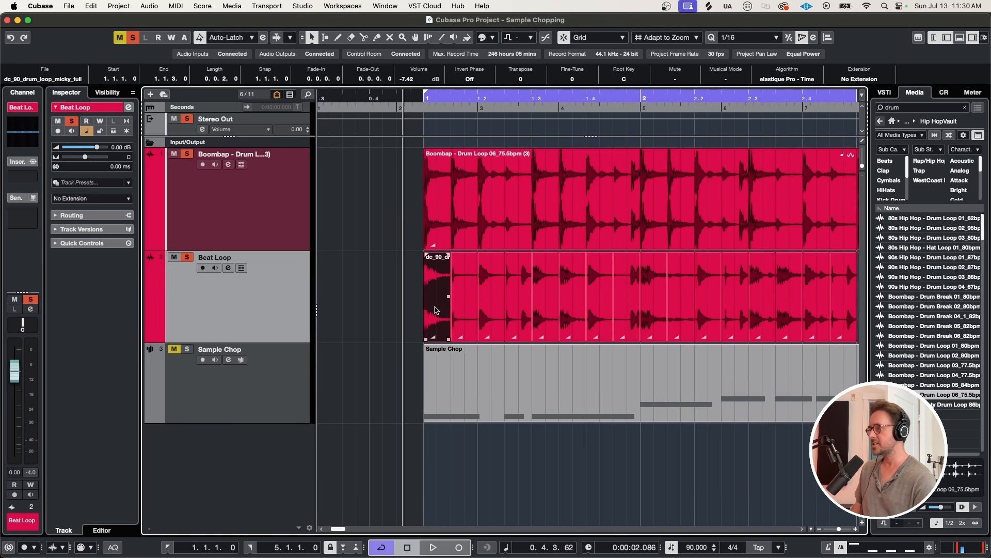
{"action": "key", "text": "Right"}
{"action": "key", "text": "Right"}
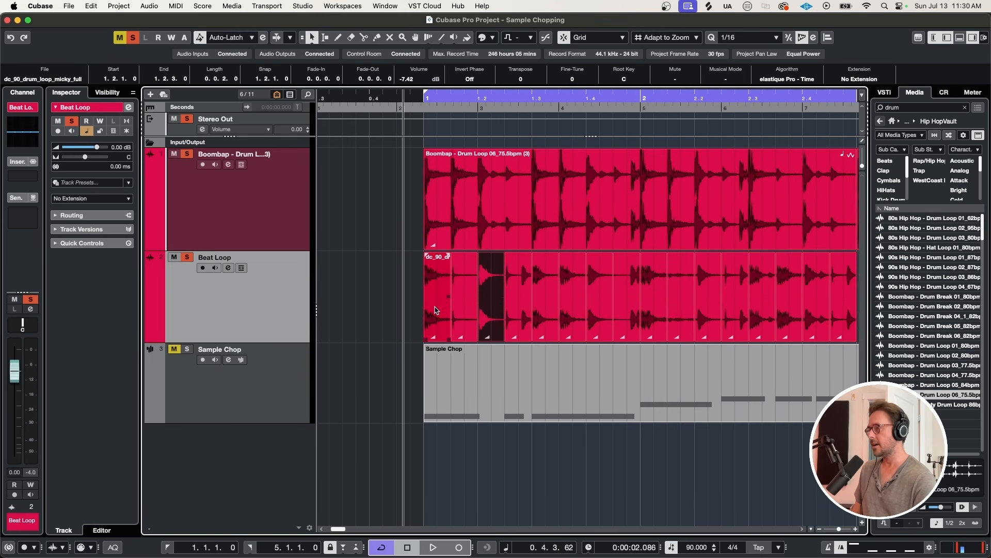
{"action": "key", "text": "Right"}
{"action": "key", "text": "Right"}
{"action": "key", "text": "Right"}
{"action": "key", "text": "Right"}
{"action": "key", "text": "Right"}
{"action": "key", "text": "Right"}
{"action": "key", "text": "Right"}
{"action": "key", "text": "Right"}
{"action": "key", "text": "Right"}
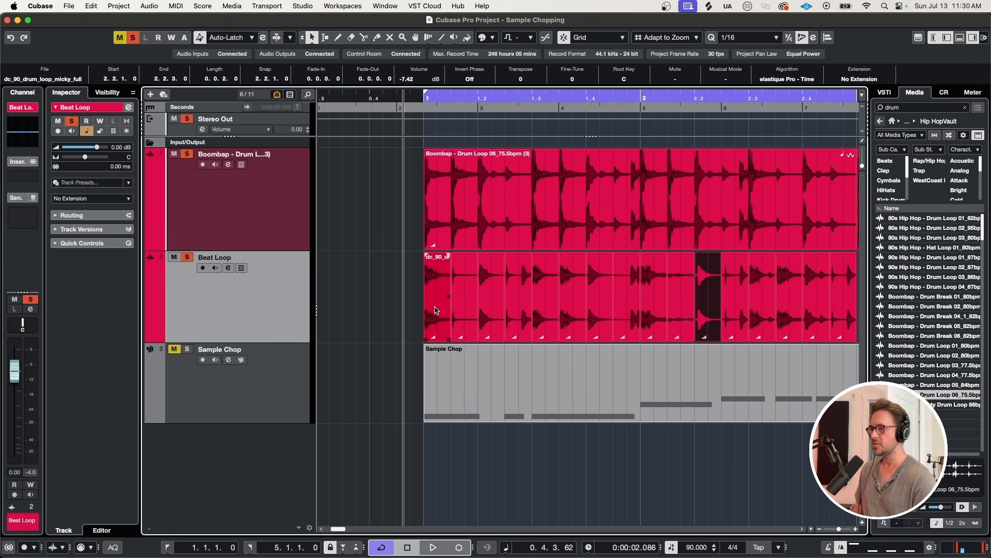
{"action": "key", "text": "Left"}
{"action": "key", "text": "Left"}
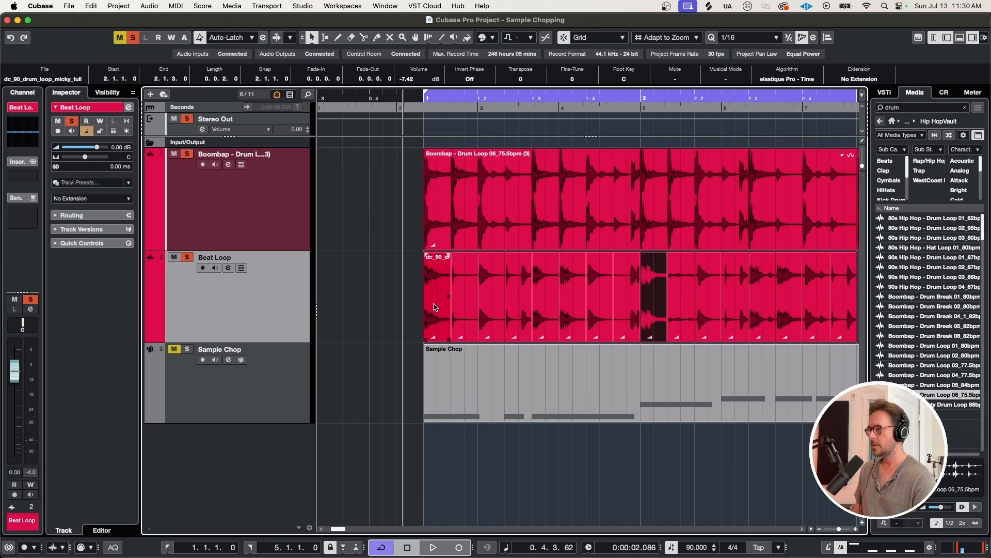
{"action": "key", "text": "super+z"}
Try splitting the Beat Loop event into equal slices at a wider spacing and step back and forth through them.
{"action": "key", "text": "3"}
{"action": "scroll", "coordinate": [441, 322], "scroll_direction": "down", "scroll_amount": 2}
{"action": "scroll", "coordinate": [442, 324], "scroll_direction": "up", "scroll_amount": 4}
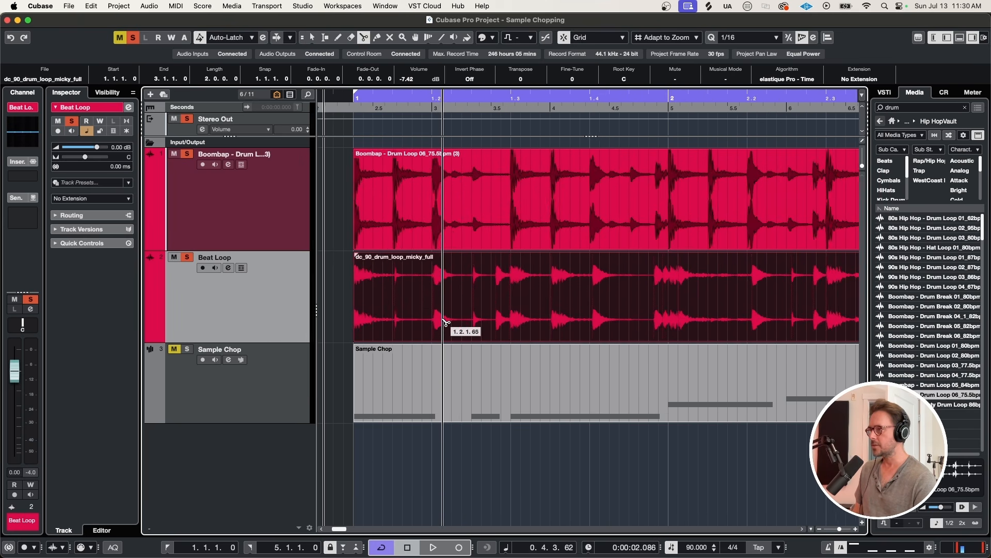
{"action": "scroll", "coordinate": [453, 317], "scroll_direction": "down", "scroll_amount": 3}
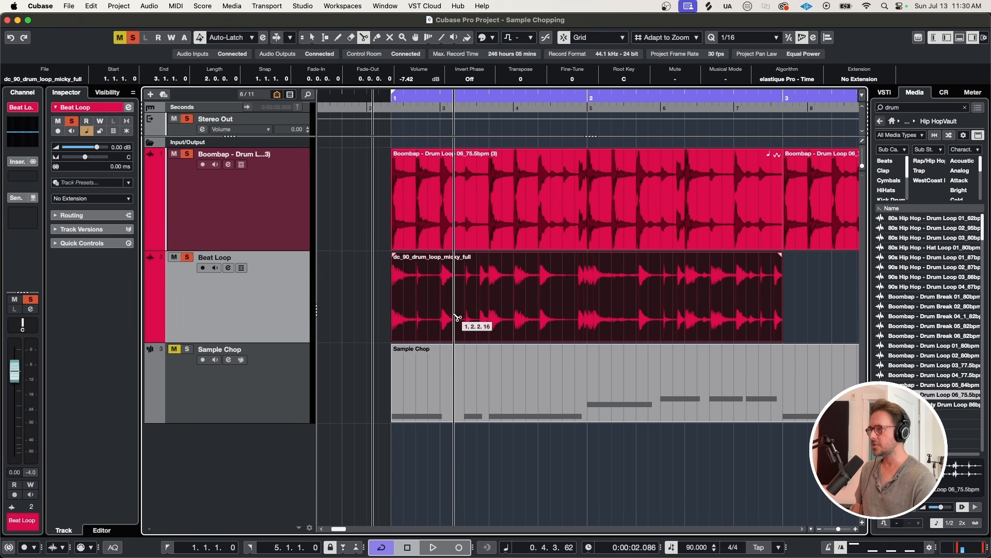
{"action": "left_click", "coordinate": [490, 275], "text": "alt"}
{"action": "key", "text": "1"}
{"action": "key", "text": "Right"}
{"action": "key", "text": "Right"}
{"action": "key", "text": "Left"}
{"action": "key", "text": "Left"}
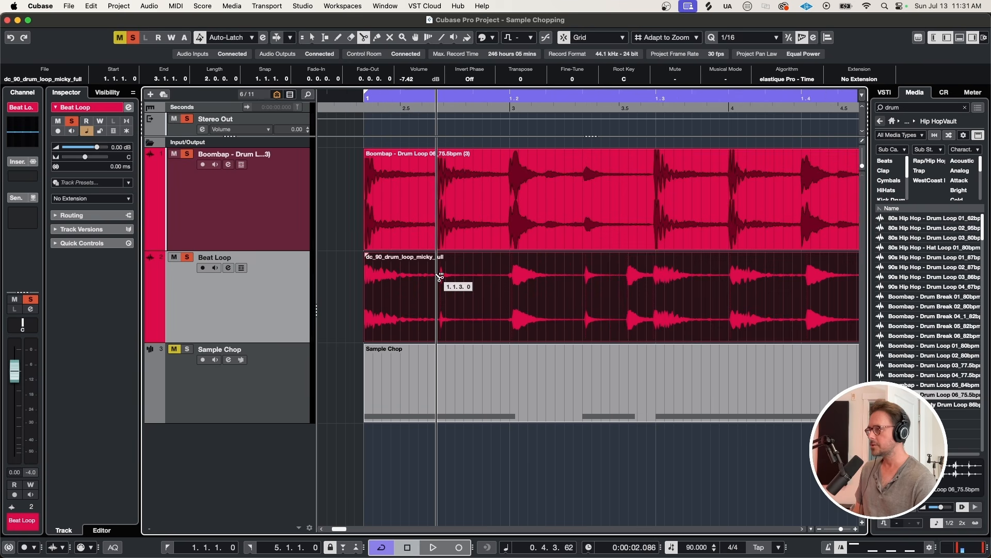
Split the whole Beat Loop event into equal eighth-note slices, using 1.1.3.0 as the first cut.
{"action": "left_click", "coordinate": [438, 276], "text": "alt"}
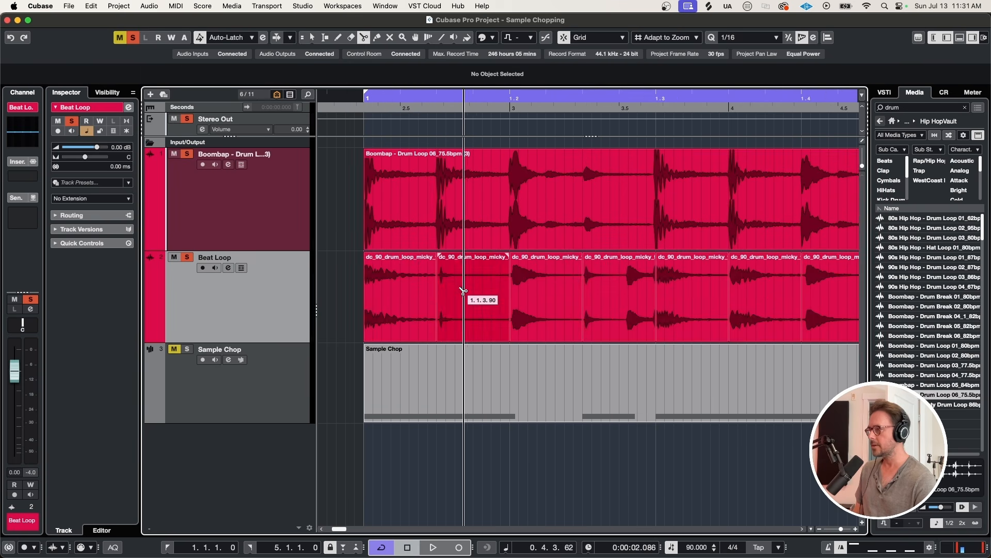
{"action": "scroll", "coordinate": [463, 291], "scroll_direction": "down", "scroll_amount": 5}
{"action": "key", "text": "1"}
Step through the Beat Loop slices one by one, starting from the first slice at bar 1.
{"action": "scroll", "coordinate": [447, 294], "scroll_direction": "down", "scroll_amount": 1}
{"action": "left_click", "coordinate": [416, 302]}
{"action": "key", "text": "Right"}
{"action": "key", "text": "Right"}
{"action": "key", "text": "Right"}
{"action": "key", "text": "Right"}
{"action": "key", "text": "Right"}
{"action": "key", "text": "Right"}
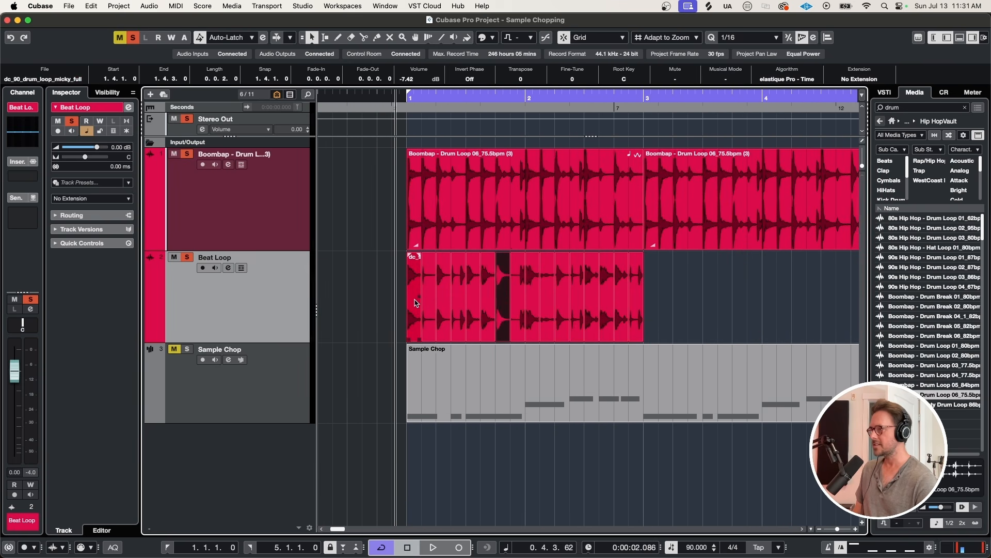
{"action": "key", "text": "Right"}
{"action": "key", "text": "Right"}
{"action": "key", "text": "Right"}
{"action": "key", "text": "Right"}
{"action": "key", "text": "Right"}
{"action": "key", "text": "Right"}
{"action": "key", "text": "Right"}
{"action": "key", "text": "Right"}
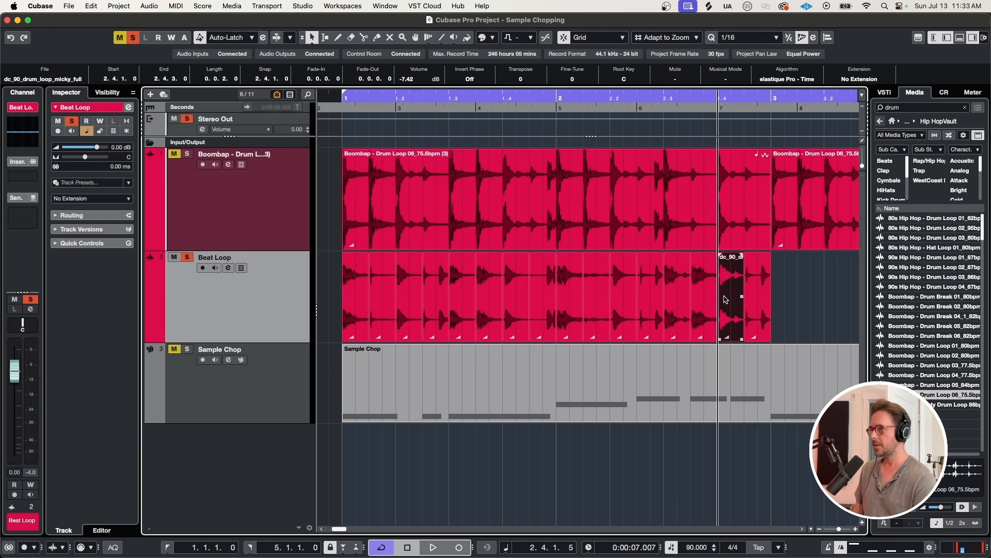
Audition the Beat Loop slice at 2.4.1.0.
{"action": "key", "text": "h"}
{"action": "key", "text": "space"}
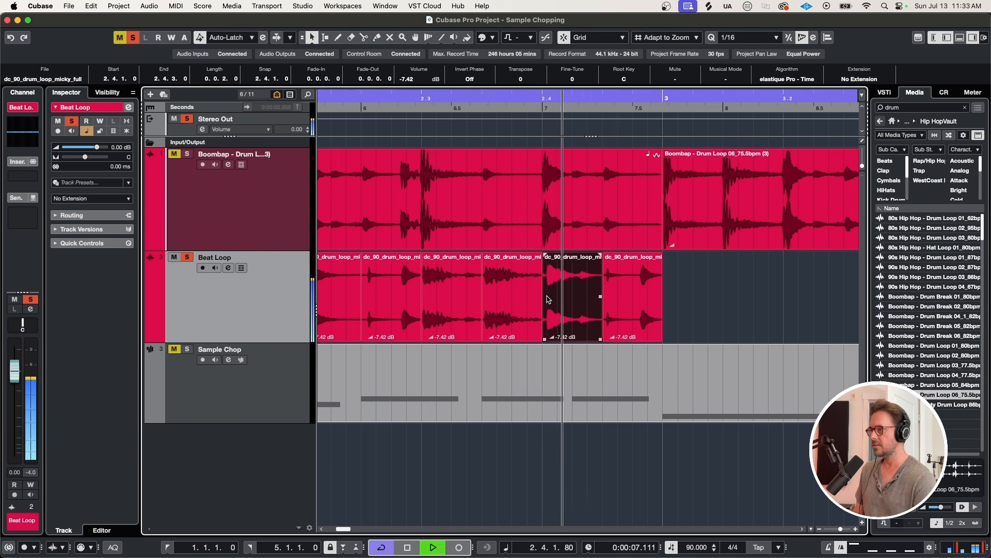
{"action": "key", "text": "space"}
{"action": "key", "text": "space"}
{"action": "key", "text": "space"}
Replace the Beat Loop slice at beat 2.4 with a copy of the slice at beat 2.2.
{"action": "key", "text": "Delete"}
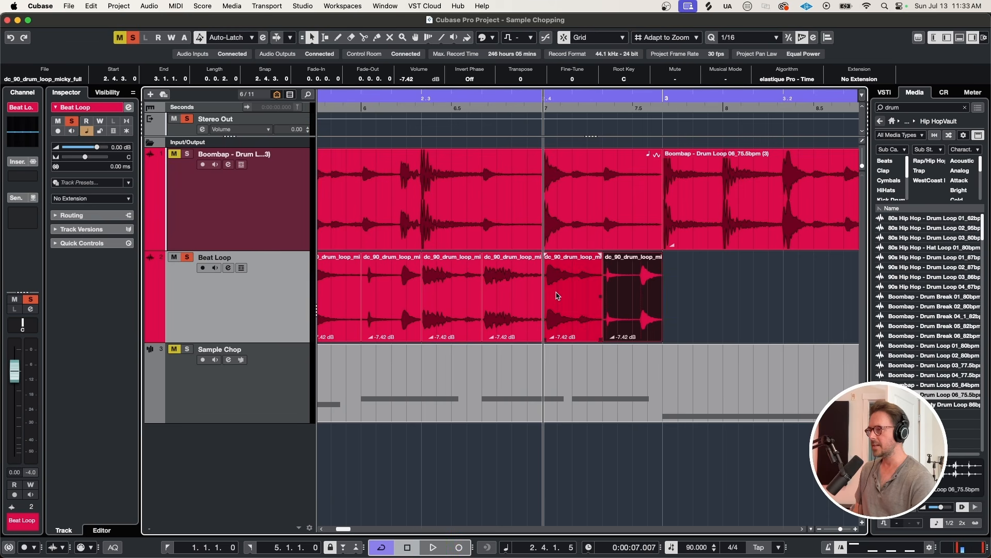
{"action": "key", "text": "super+z"}
{"action": "key", "text": "Delete"}
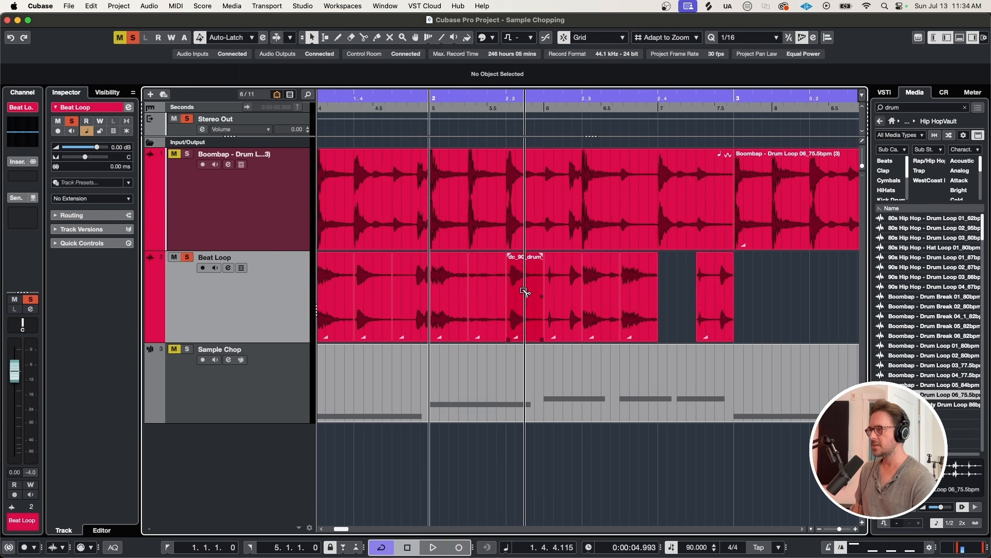
{"action": "left_click_drag", "start_coordinate": [526, 292], "coordinate": [675, 270]}
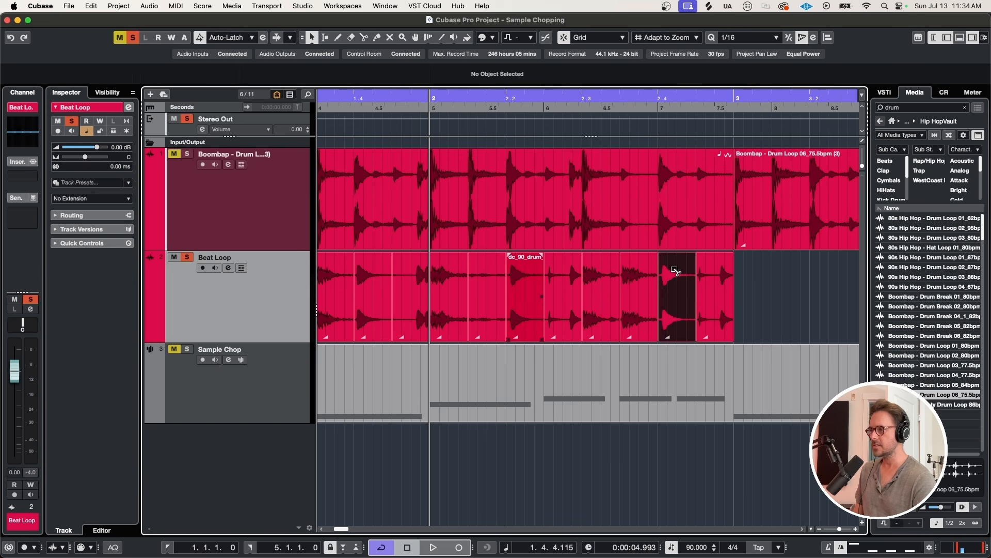
Play back the Beat Loop to check its rearranged slices.
{"action": "left_click", "coordinate": [611, 449]}
{"action": "key", "text": "space"}
{"action": "key", "text": "space"}
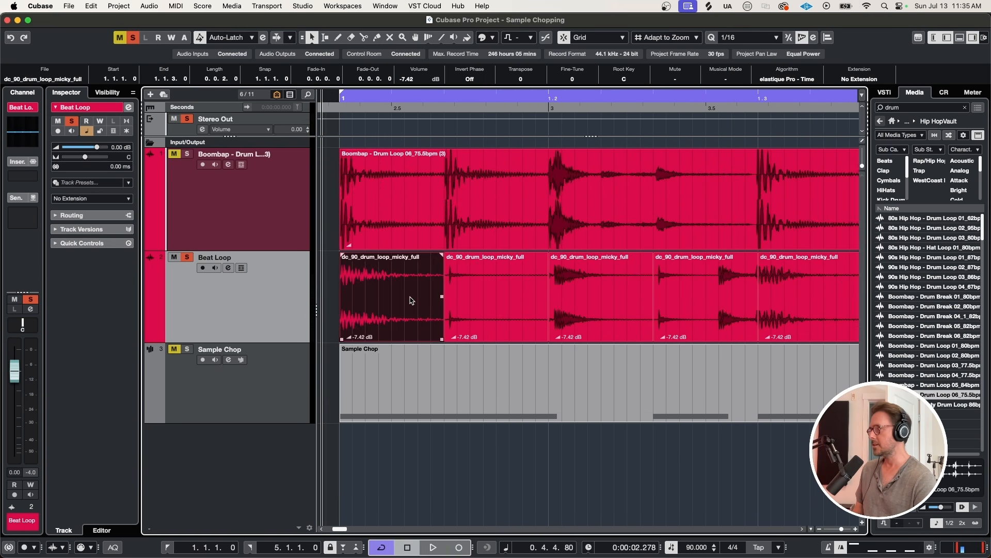
Nudge the Beat Loop slice at 1.1.3.0 to 1.1.2.112 and lower its volume to -15.76 dB.
{"action": "scroll", "coordinate": [410, 301], "scroll_direction": "up", "scroll_amount": 1}
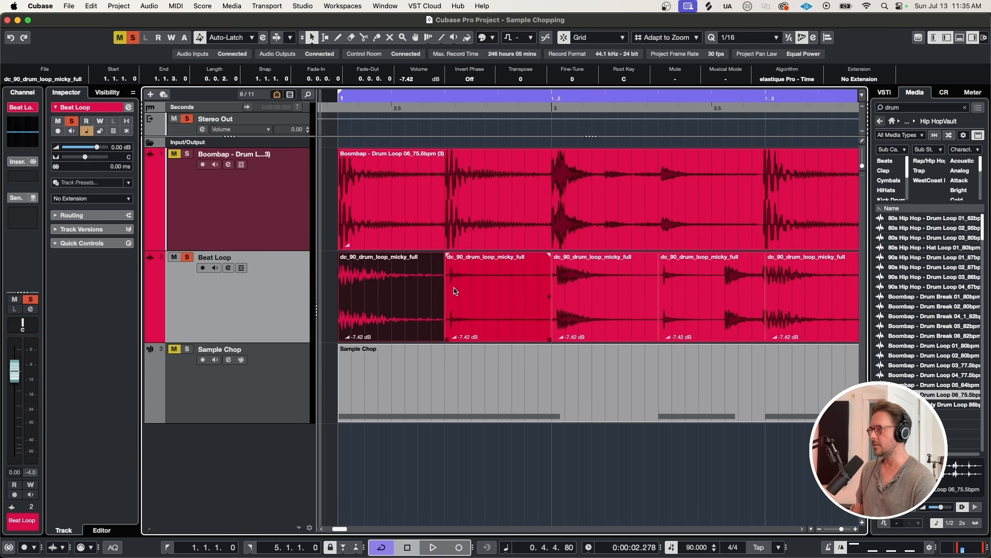
{"action": "left_click", "coordinate": [454, 290]}
{"action": "scroll", "coordinate": [459, 286], "scroll_direction": "up", "scroll_amount": 6}
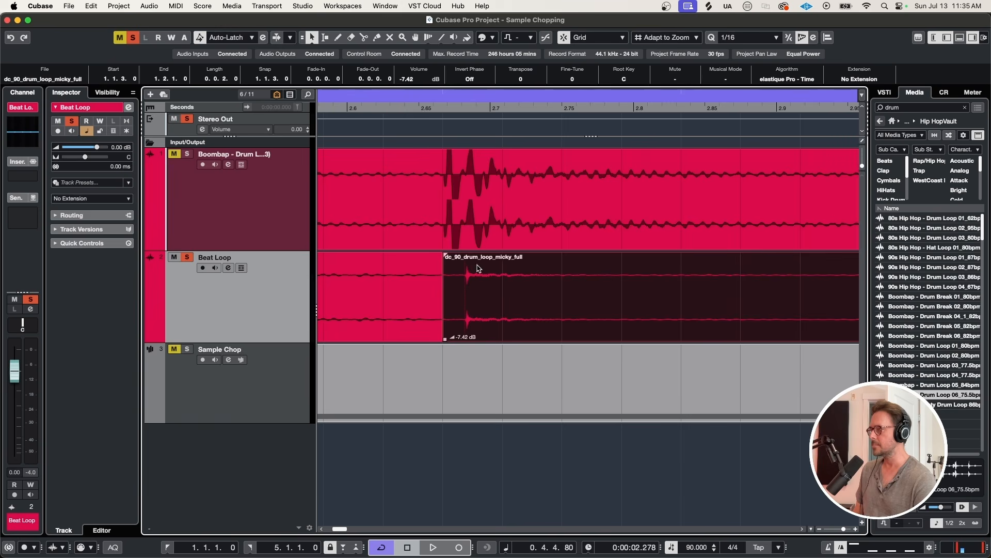
{"action": "left_click_drag", "start_coordinate": [522, 289], "coordinate": [512, 303]}
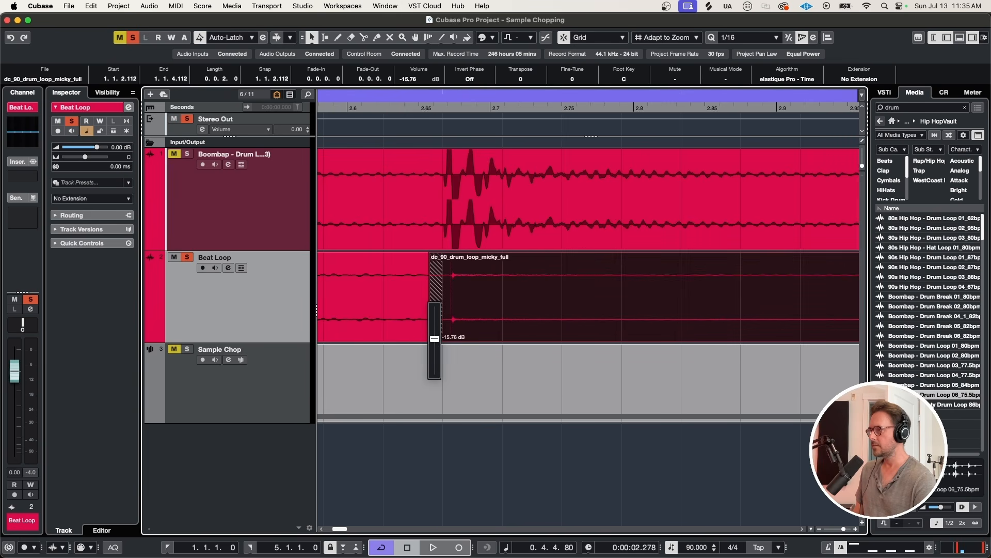
Delete the Beat Loop's second eighth-note slice in every bar, starting with the ones at 1.1.3.0 and 2.1.3.0.
{"action": "key", "text": "BackSpace"}
{"action": "scroll", "coordinate": [502, 286], "scroll_direction": "down", "scroll_amount": 6}
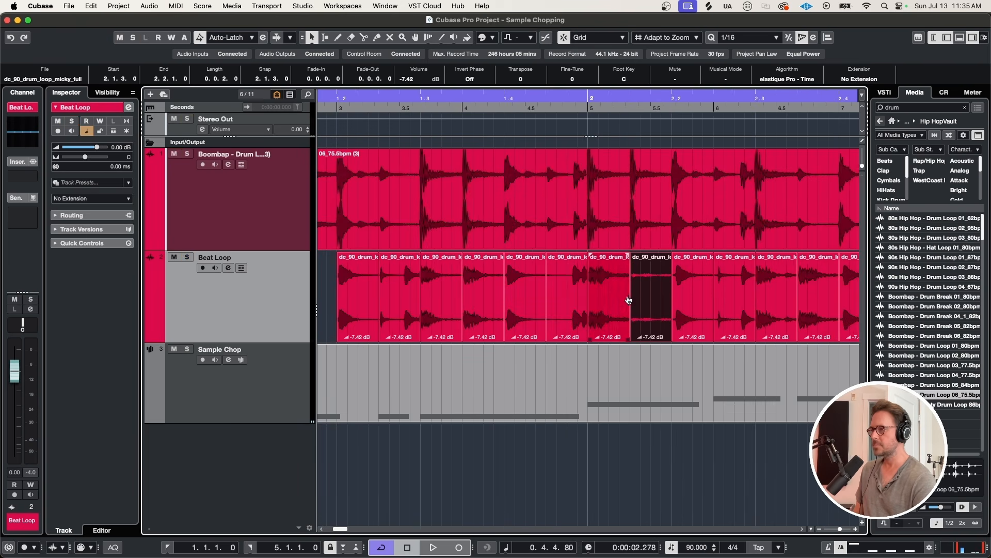
{"action": "left_click", "coordinate": [620, 295]}
{"action": "left_click", "coordinate": [652, 293]}
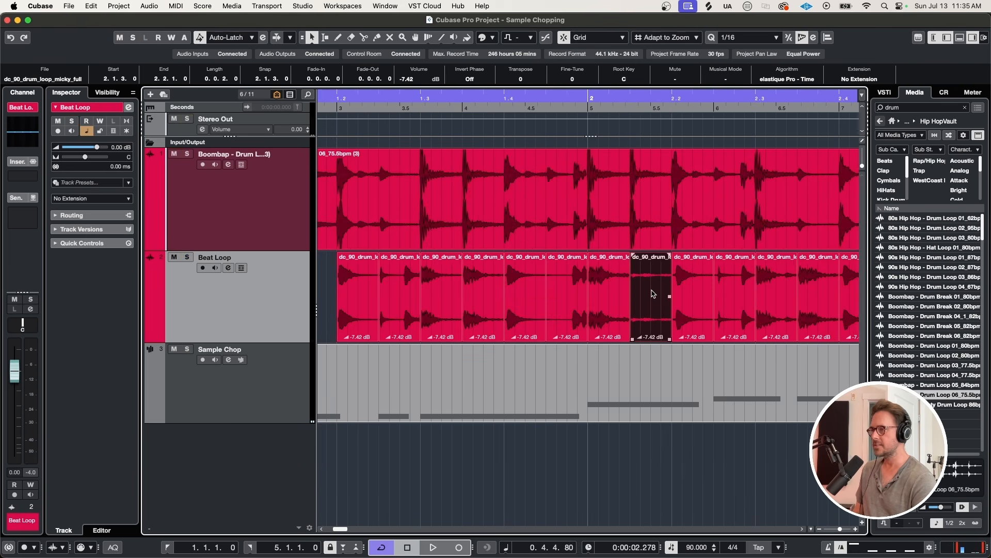
{"action": "left_click_drag", "start_coordinate": [652, 292], "coordinate": [696, 283]}
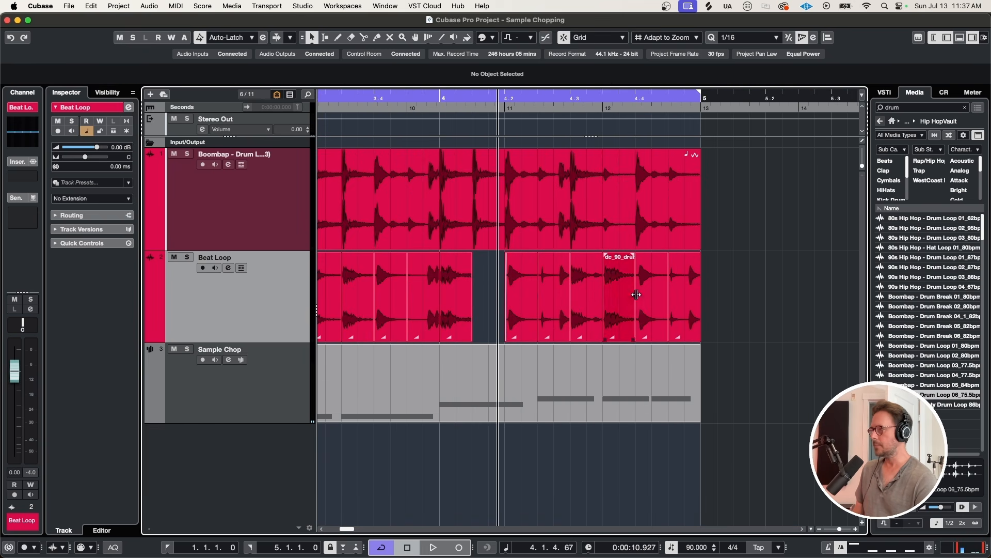
Solo the Beat Loop track and play back bar 4.
{"action": "left_click", "coordinate": [187, 257]}
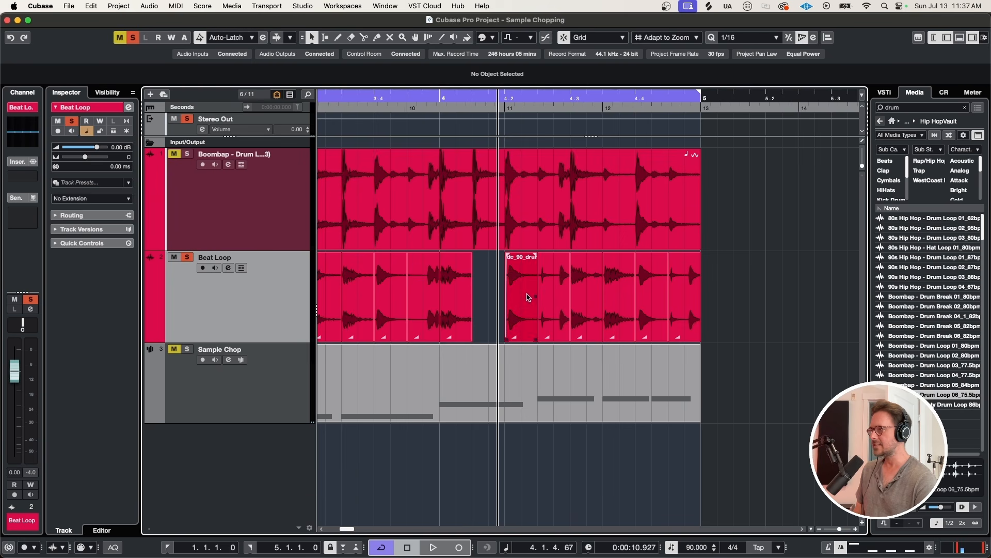
{"action": "key", "text": "space"}
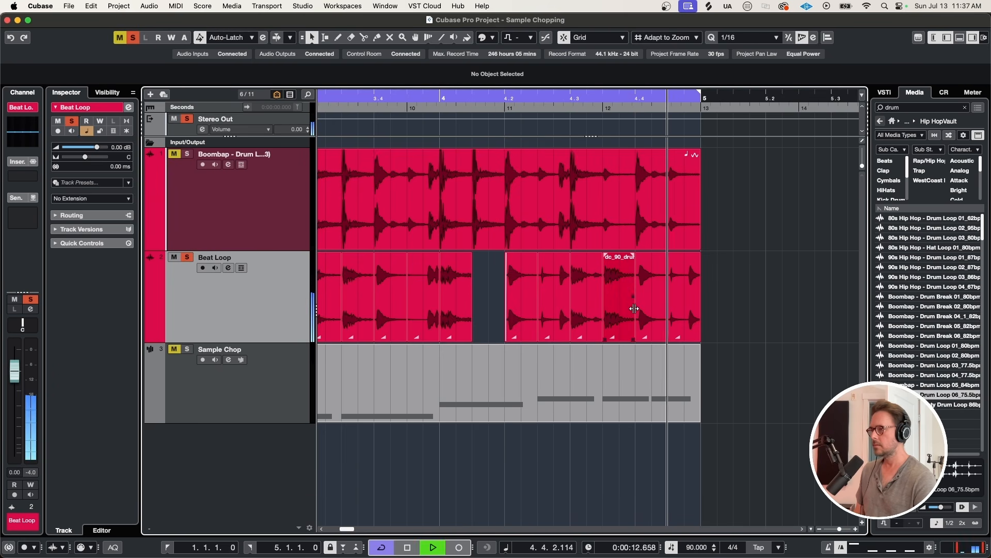
{"action": "key", "text": "space"}
Replace the Beat Loop slices at 4.3.3.0 and 4.4.1.0 with copies of the slices at 4.2.3.0 and 4.3.1.0, and audition the result.
{"action": "left_click", "coordinate": [633, 308]}
{"action": "left_click", "coordinate": [650, 308], "text": "shift"}
{"action": "key", "text": "Delete"}
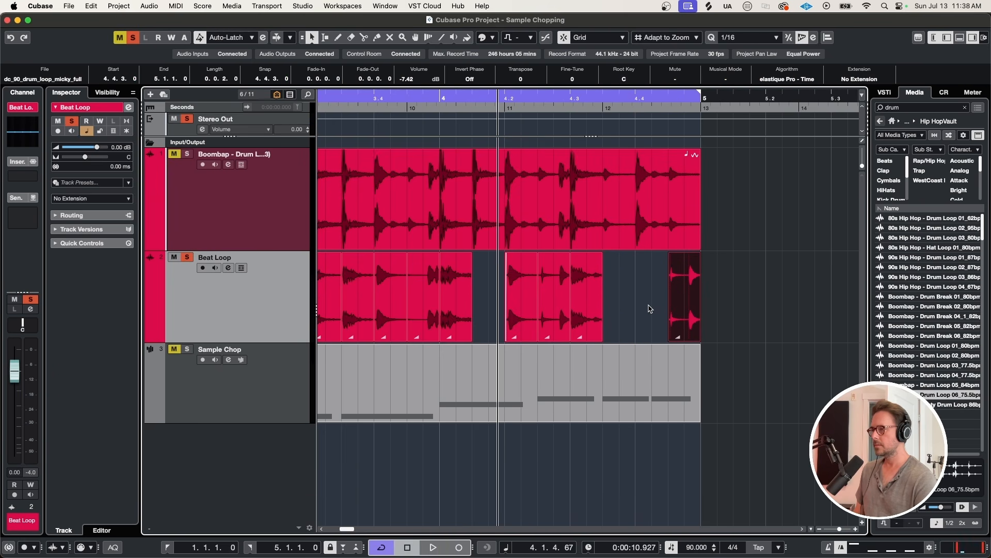
{"action": "left_click_drag", "start_coordinate": [649, 309], "coordinate": [617, 312]}
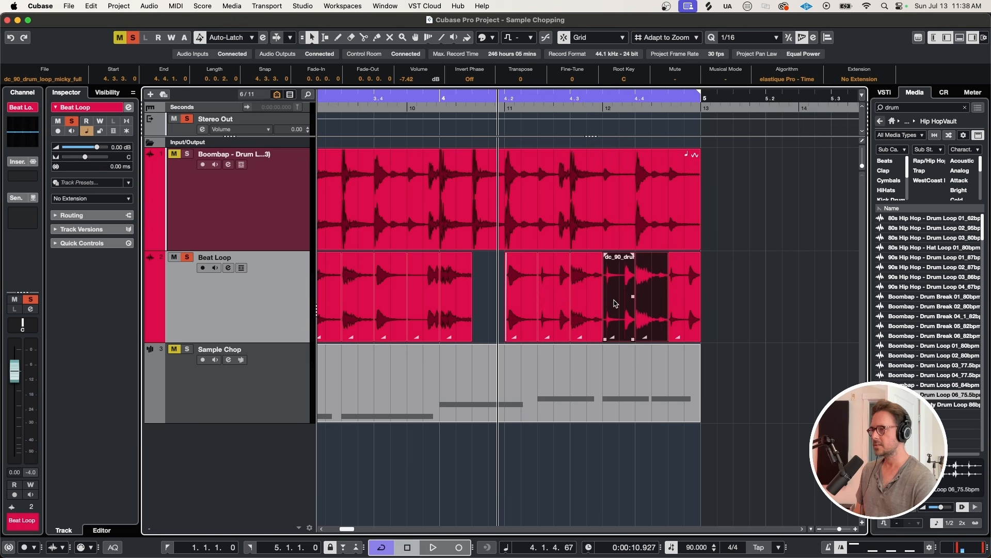
{"action": "key", "text": "space"}
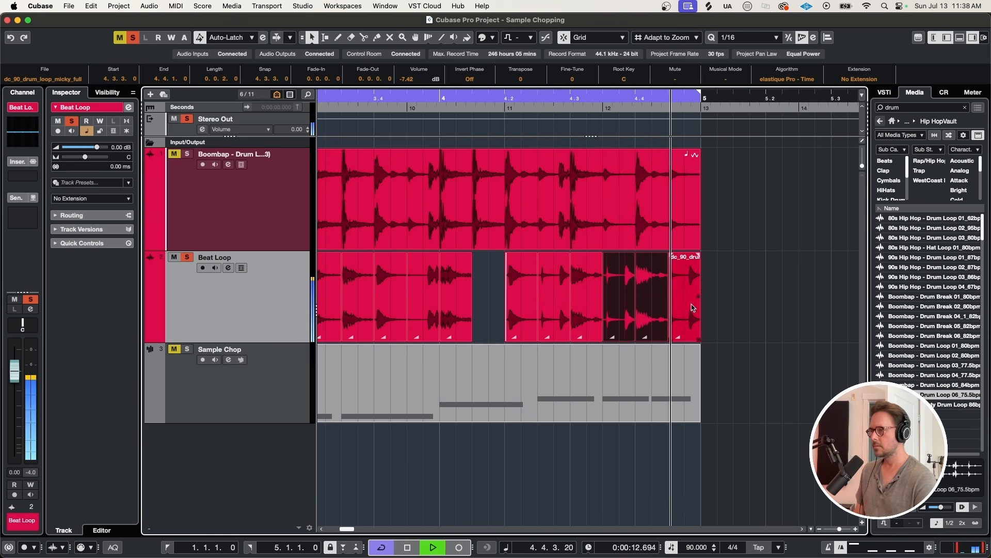
{"action": "key", "text": "space"}
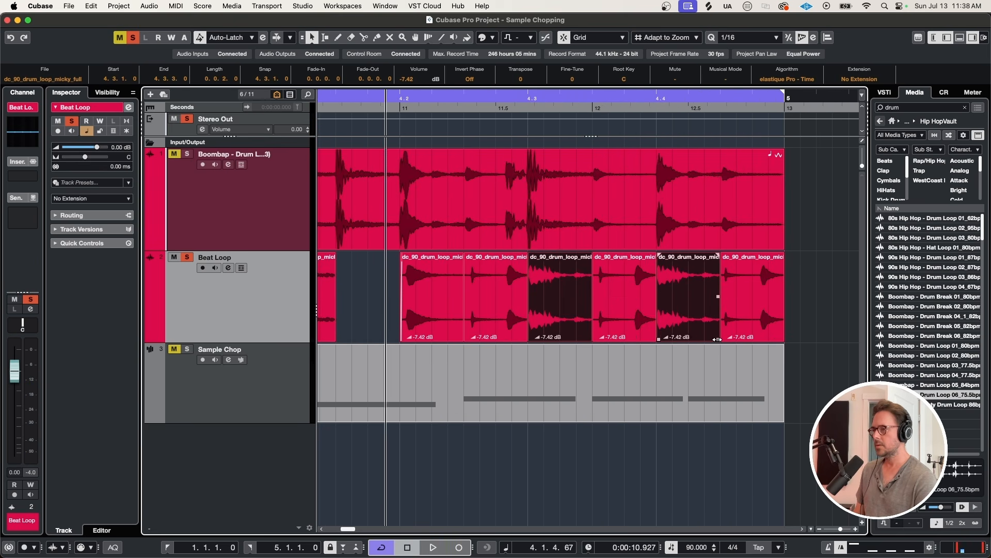
Shorten the Beat Loop slices at 4.3.1.0 and 4.4.1.0 to 0.0.1.50 with 0.0.0.12 fade-outs, and play them back.
{"action": "left_click_drag", "start_coordinate": [720, 339], "coordinate": [699, 340]}
{"action": "left_click_drag", "start_coordinate": [701, 254], "coordinate": [698, 255]}
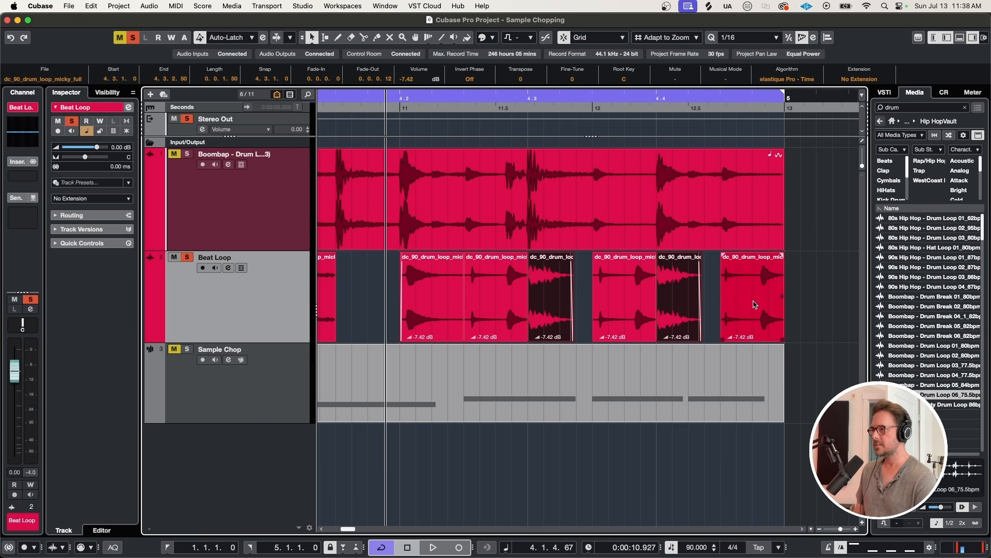
{"action": "key", "text": "space"}
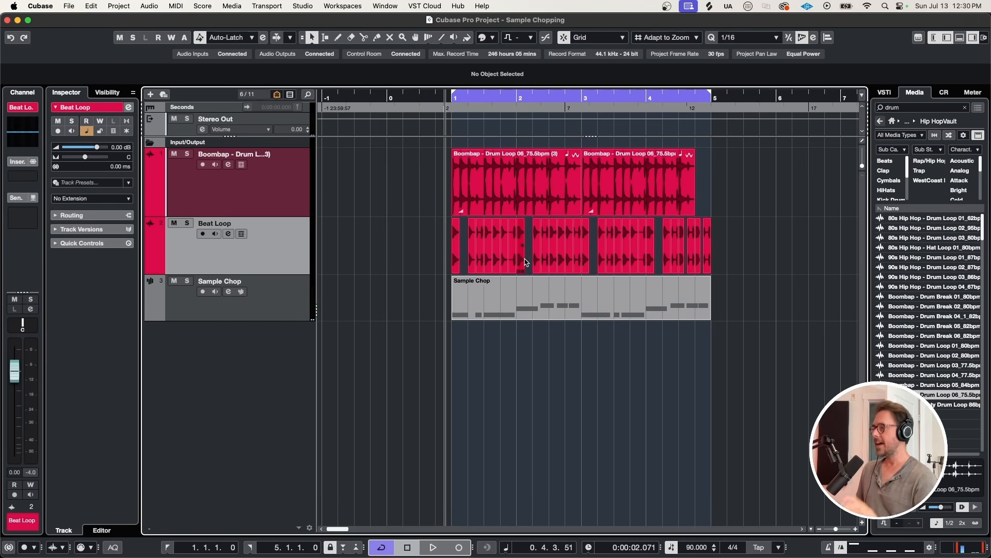
Add a Chord Track to the project.
{"action": "key", "text": "t"}
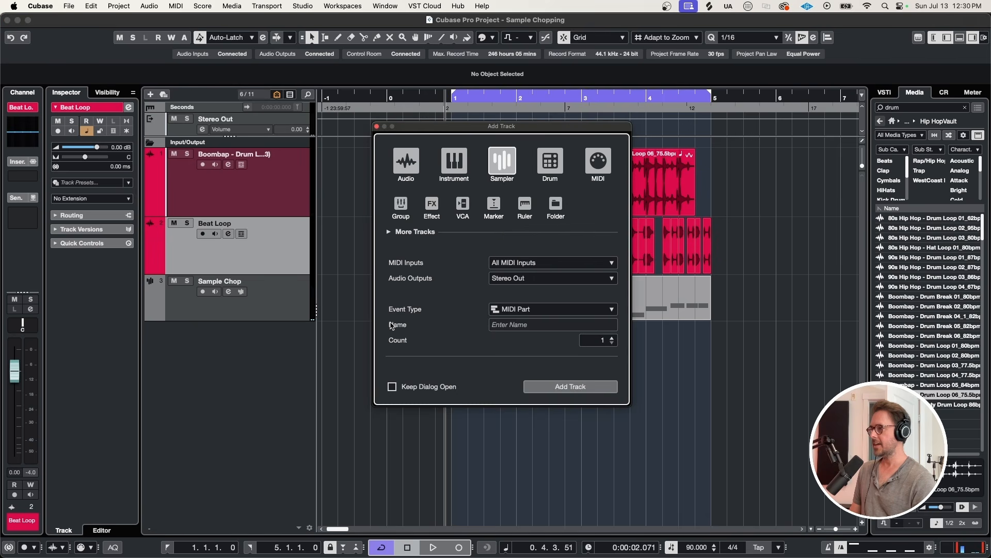
{"action": "left_click", "coordinate": [389, 232]}
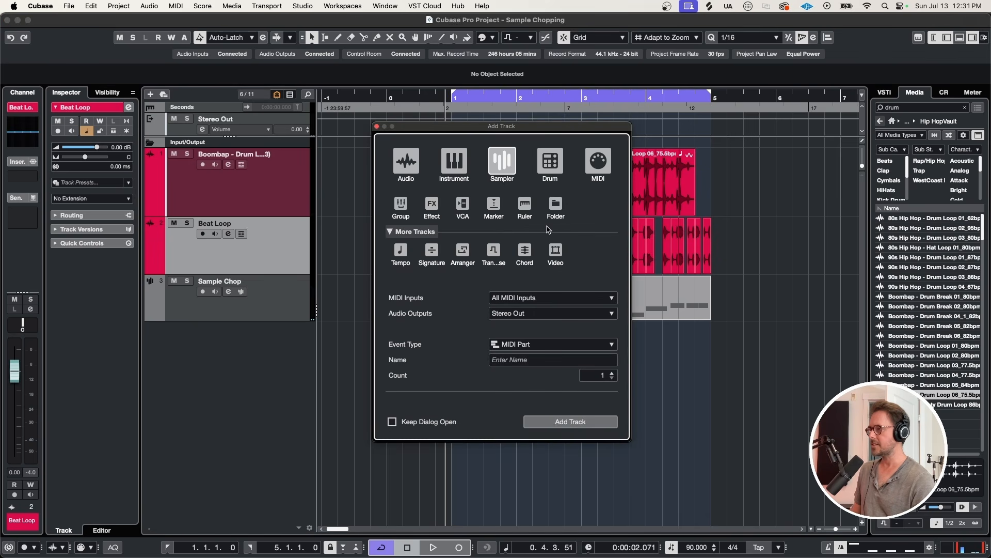
{"action": "left_click", "coordinate": [526, 251]}
{"action": "double_click", "coordinate": [527, 251]}
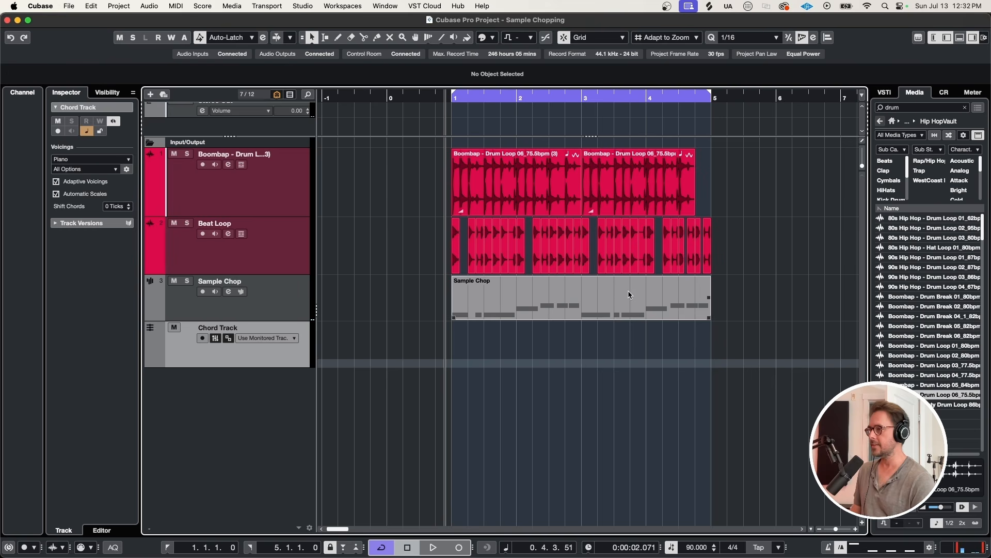
Import OS_VV4_140_songstarter_heart_alt_Fm.wav from Splice onto a new track at bar 1 and time-stretch it to end at 5.1.1.0.
{"action": "left_click", "coordinate": [629, 295]}
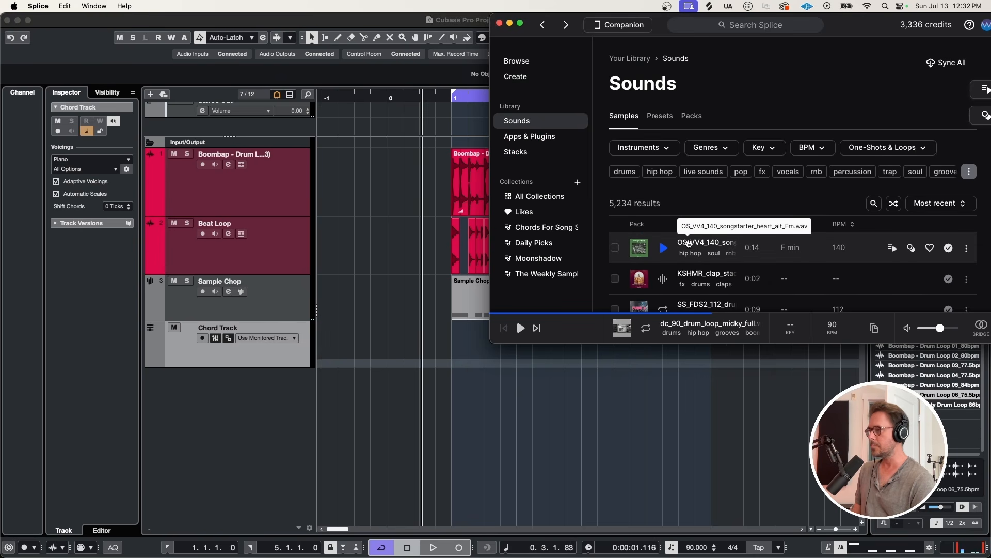
{"action": "left_click_drag", "start_coordinate": [689, 243], "coordinate": [477, 392]}
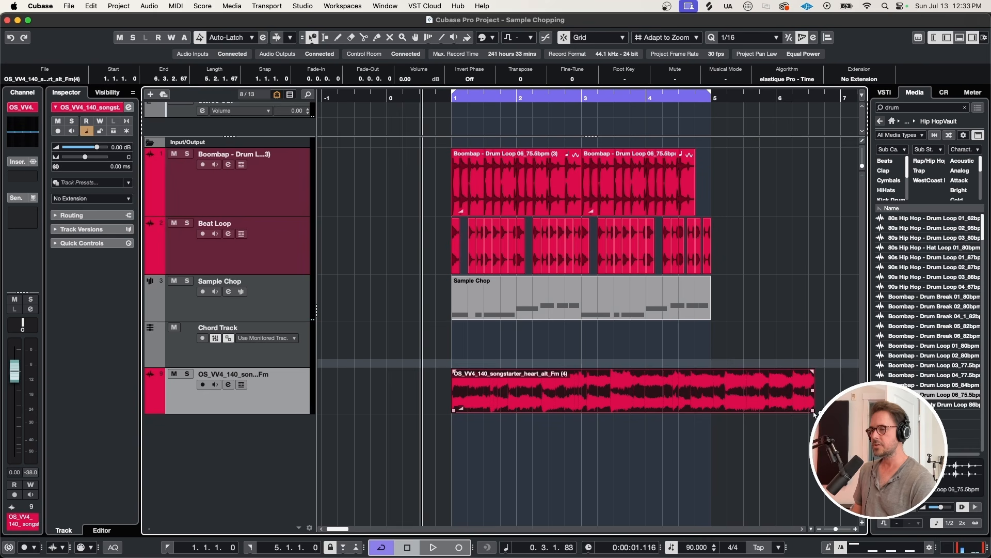
{"action": "left_click_drag", "start_coordinate": [812, 413], "coordinate": [709, 417]}
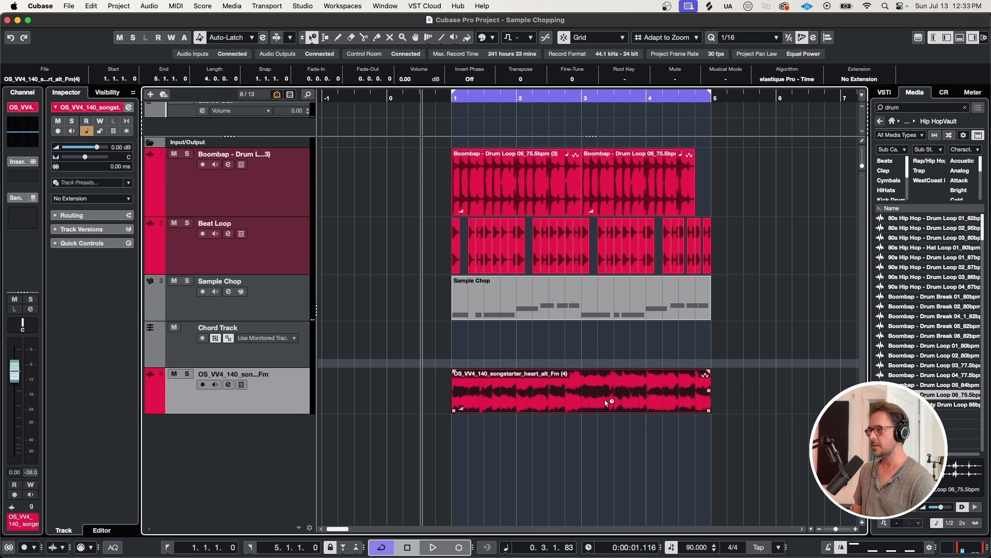
Extract the songstarter audio's chords onto the Chord Track, and delete the audio.
{"action": "left_click", "coordinate": [441, 217]}
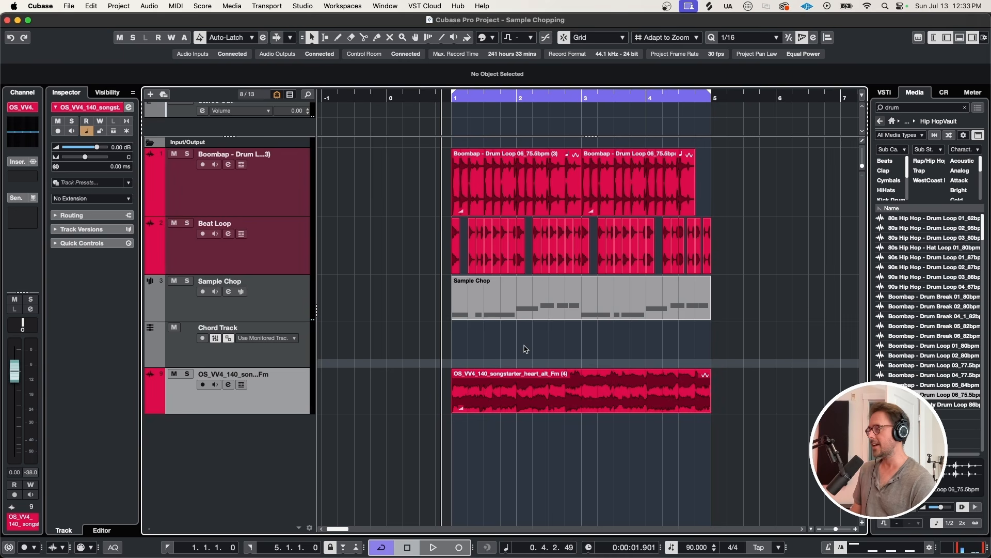
{"action": "left_click_drag", "start_coordinate": [510, 384], "coordinate": [508, 354]}
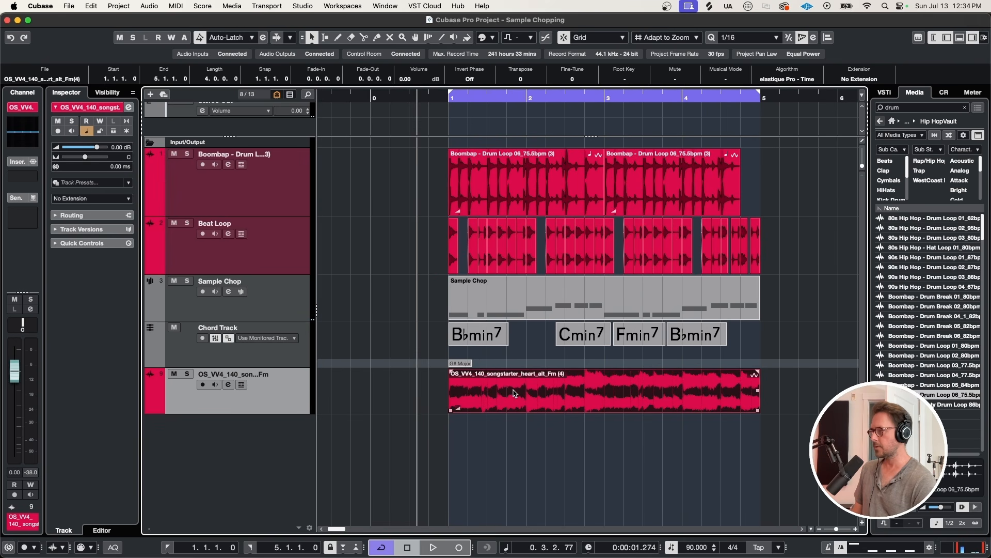
{"action": "key", "text": "Delete"}
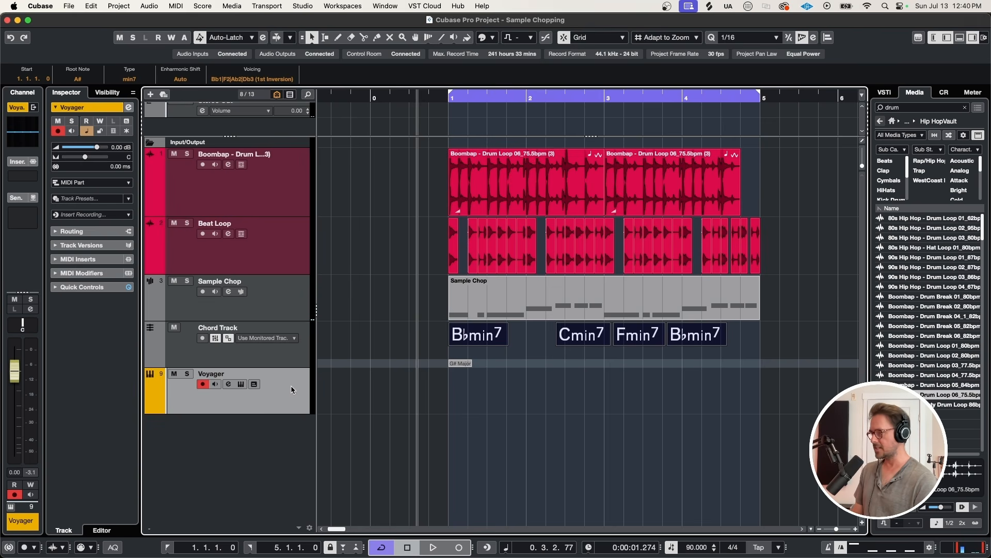
Open the Chord Pads for the Voyager track and clear the chords from all pads.
{"action": "key", "text": "super+shift+c"}
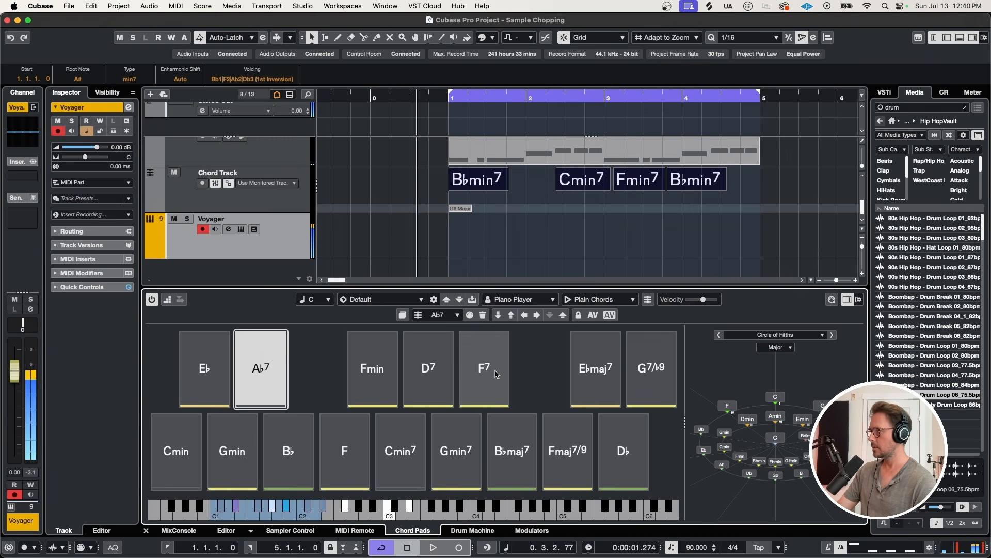
{"action": "left_click", "coordinate": [402, 315]}
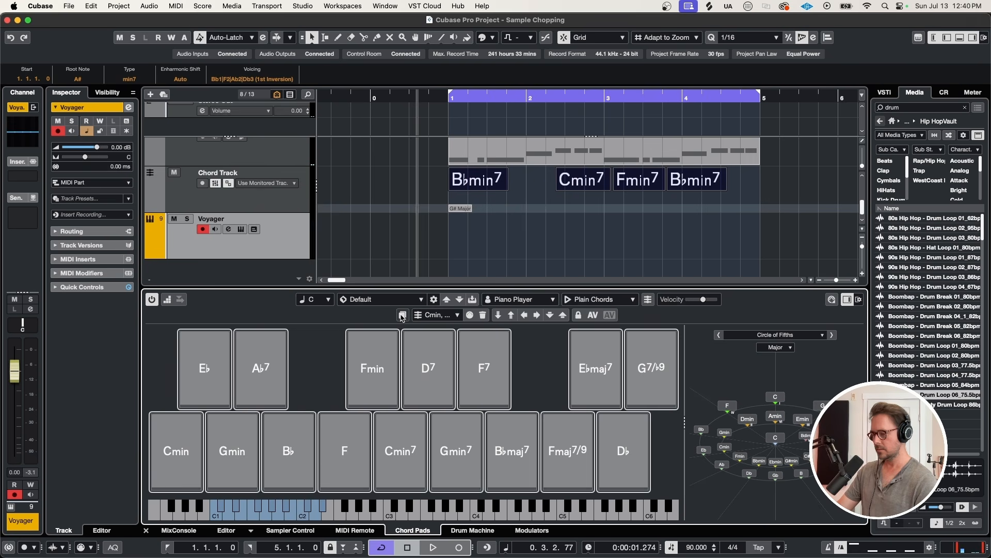
{"action": "key", "text": "Delete"}
Assign the Chord Track's B♭min7, Cmin7, Fmin7 and B♭min7 chords to the first four Chord Pads and audition them.
{"action": "left_click", "coordinate": [635, 198]}
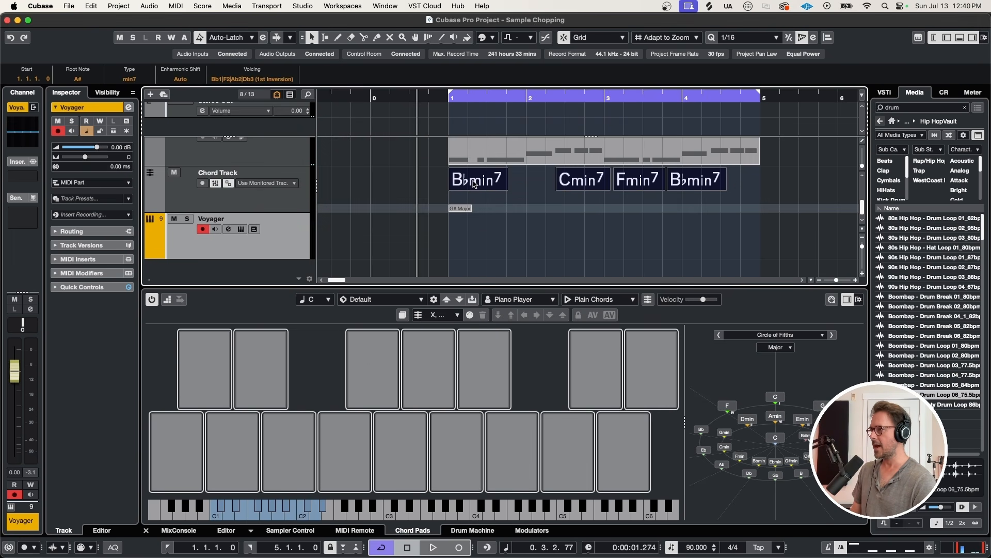
{"action": "left_click_drag", "start_coordinate": [471, 182], "coordinate": [178, 462]}
{"action": "left_click", "coordinate": [179, 462]}
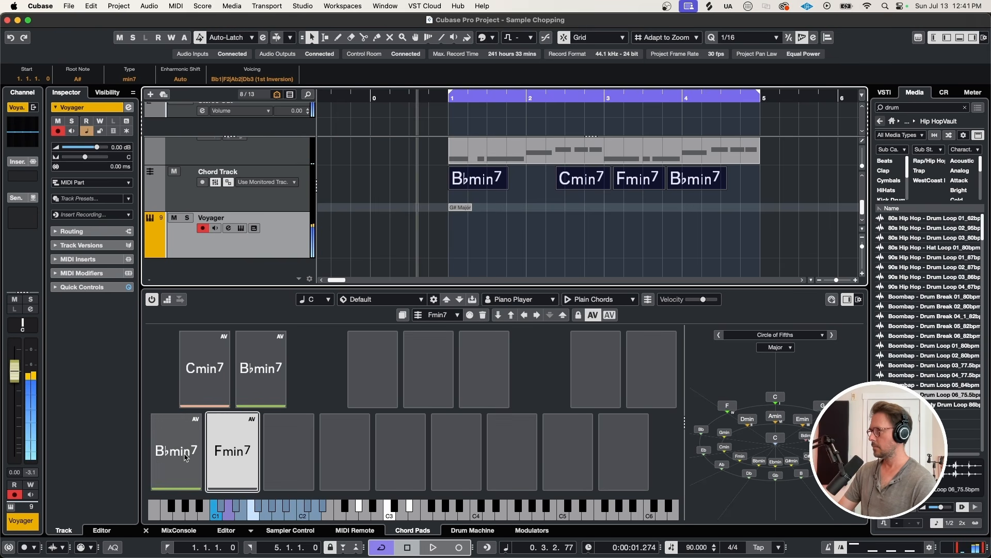
Delete the Chord Track together with its chord events.
{"action": "left_click", "coordinate": [371, 186]}
{"action": "key", "text": "BackSpace"}
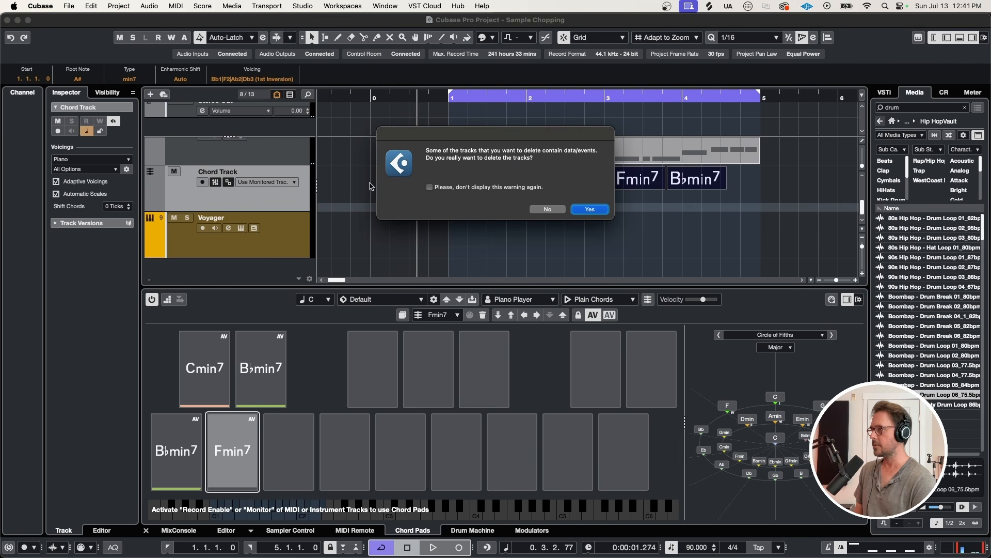
{"action": "key", "text": "Return"}
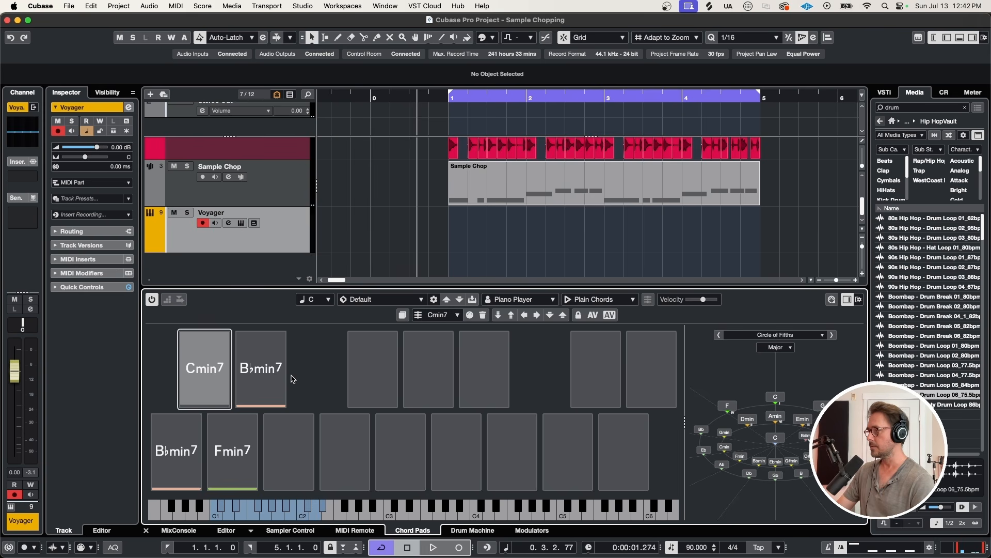
Add tension to the upper B♭min7 pad to make it B♭min7/9, and switch the Fmin7 pad to its next voicing.
{"action": "left_click", "coordinate": [271, 358]}
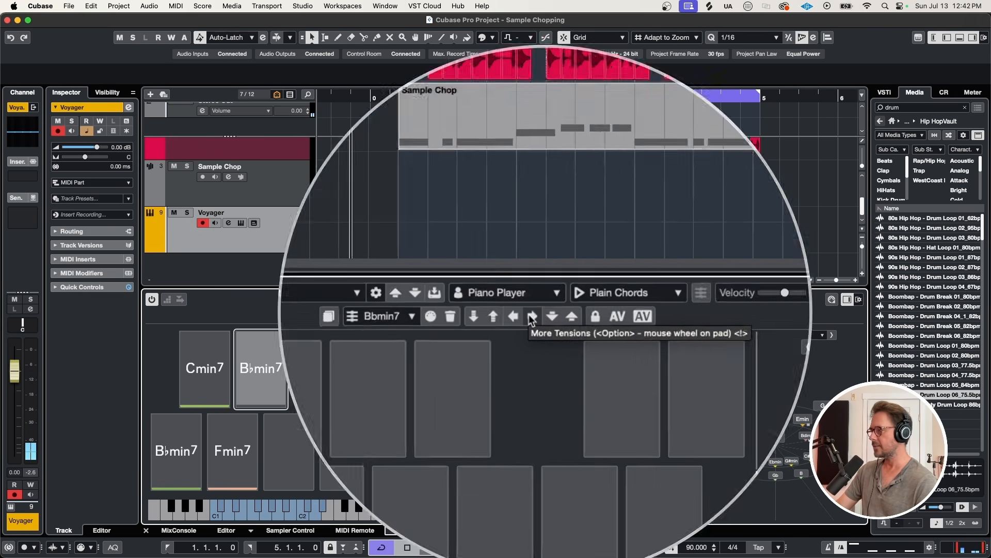
{"action": "left_click", "coordinate": [532, 317]}
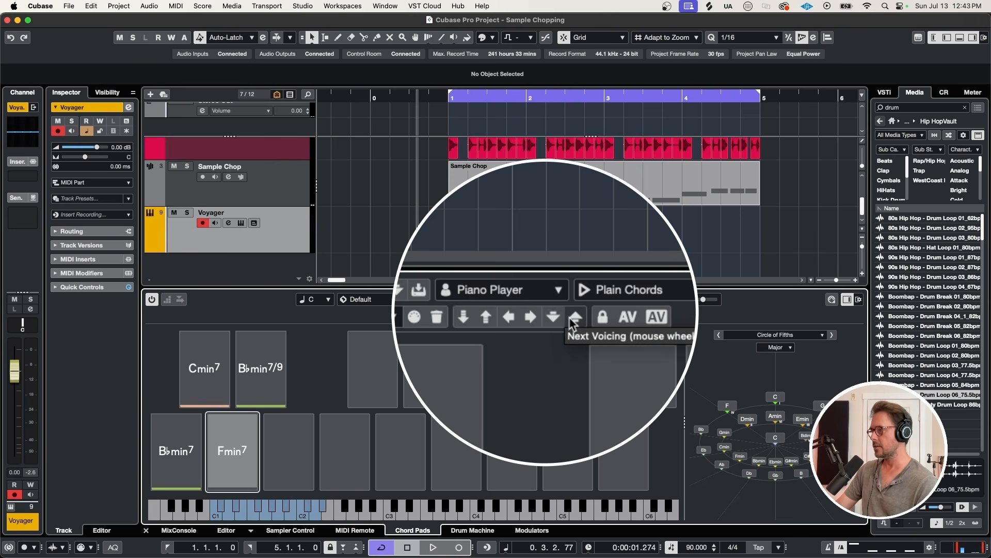
{"action": "left_click", "coordinate": [571, 320]}
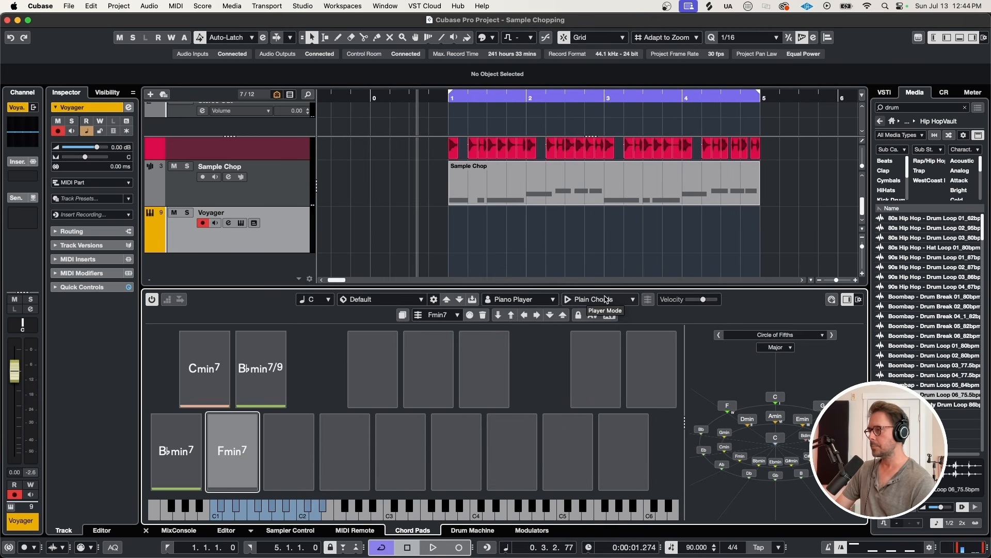
Switch the Chord Pads player to Pattern mode, audition its factory presets on the pads, and choose Groovy Chords.
{"action": "left_click", "coordinate": [585, 303]}
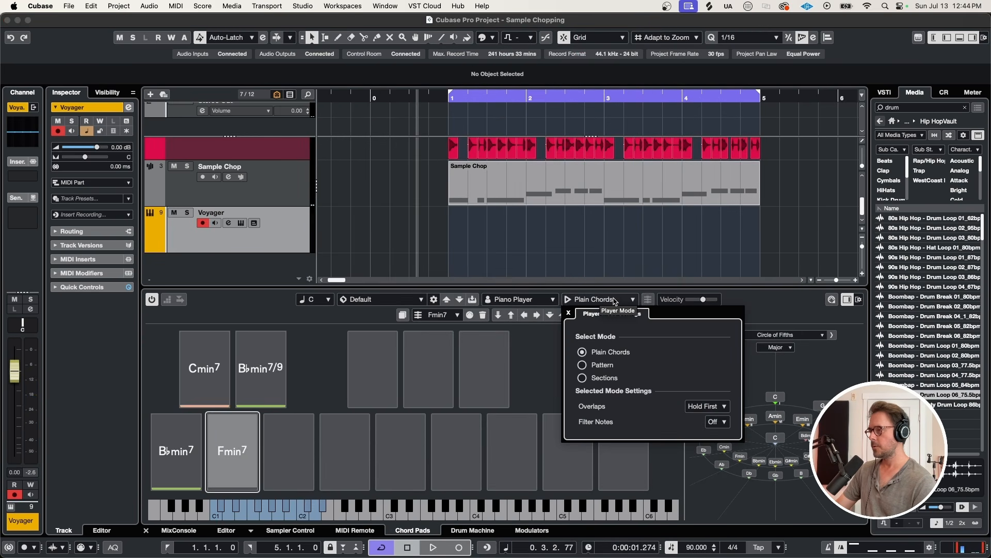
{"action": "left_click", "coordinate": [583, 366]}
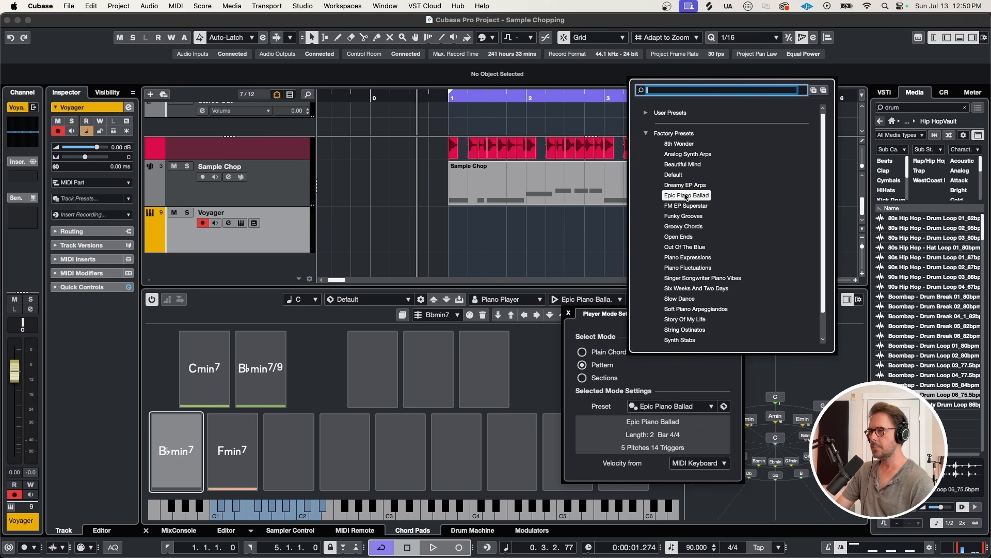
{"action": "left_click", "coordinate": [685, 196]}
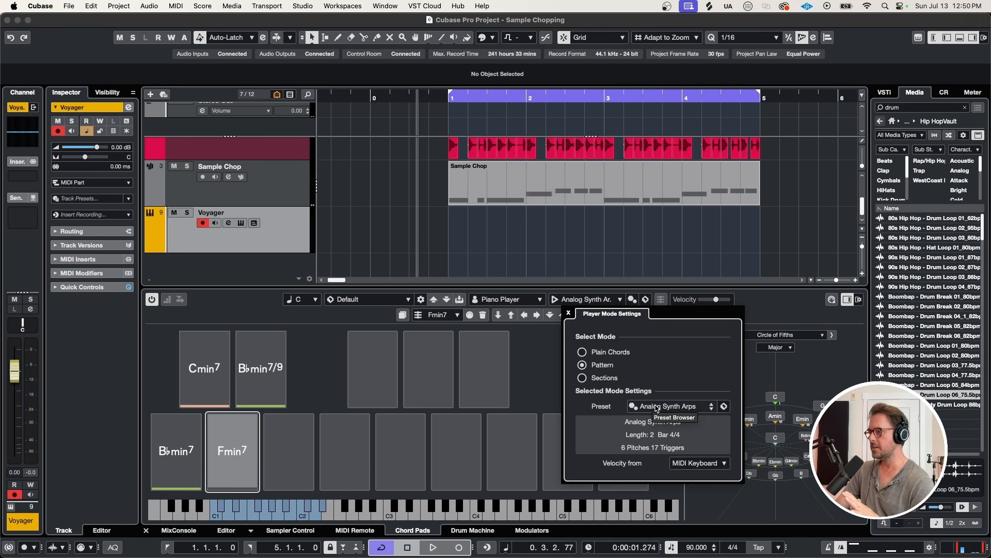
{"action": "left_click", "coordinate": [657, 408]}
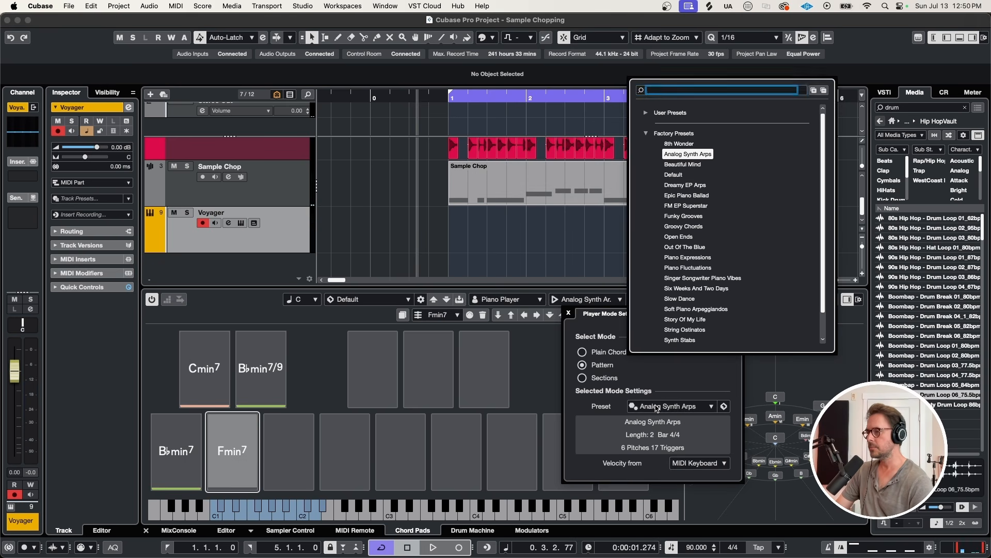
{"action": "double_click", "coordinate": [692, 204]}
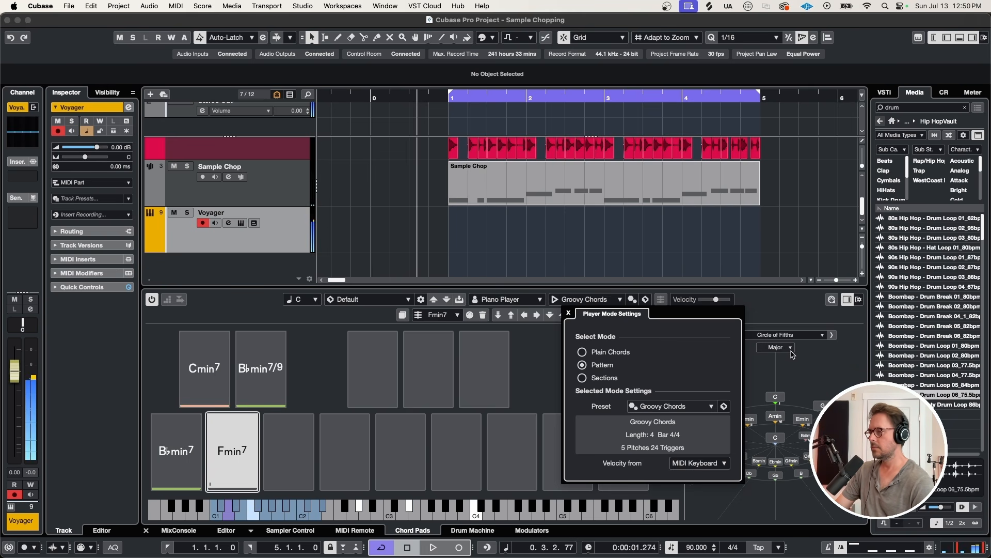
{"action": "left_click", "coordinate": [439, 233]}
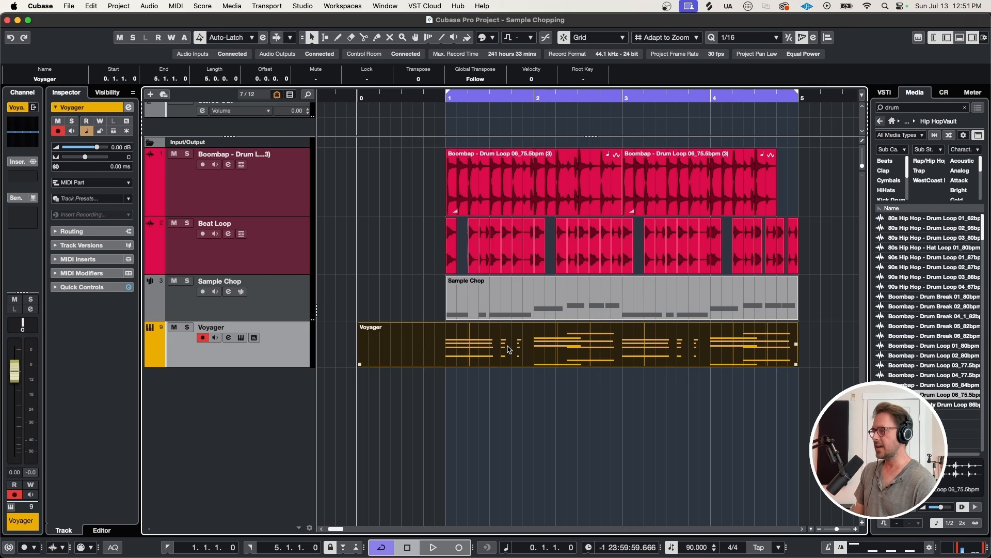
In the recorded Voyager part, shorten the Cmin7 chords in bars 2 and 4 and delete the lowest bass note of every chord.
{"action": "double_click", "coordinate": [508, 350]}
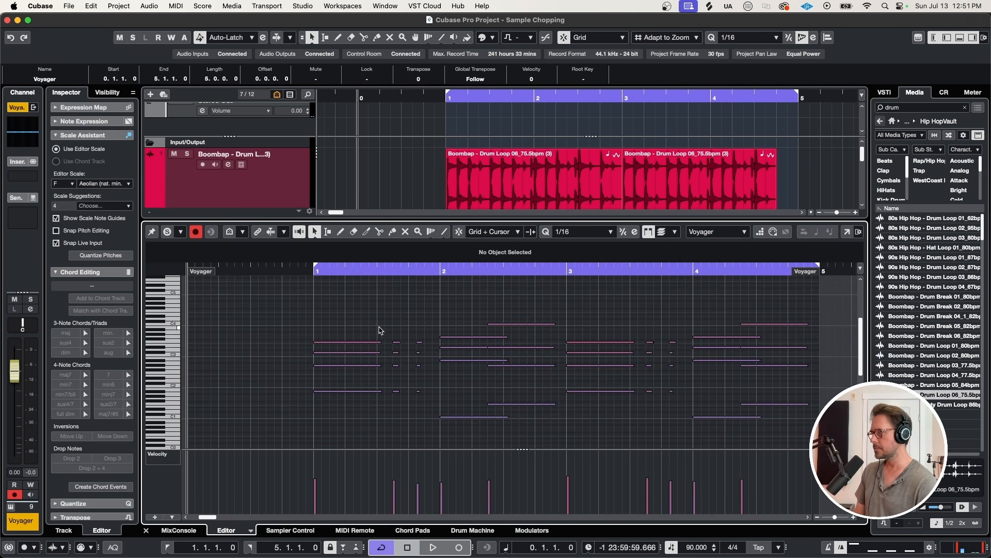
{"action": "left_click_drag", "start_coordinate": [707, 327], "coordinate": [739, 430]}
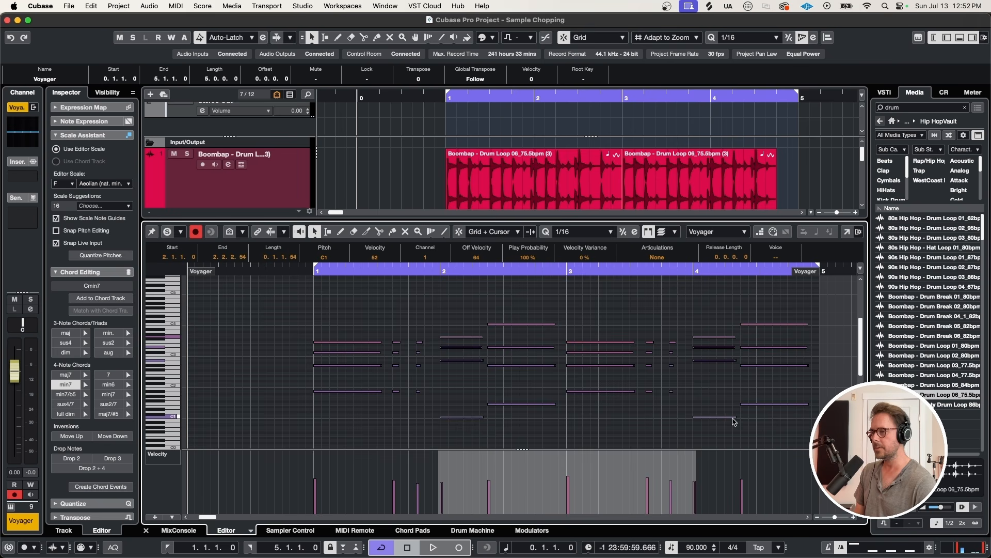
{"action": "left_click_drag", "start_coordinate": [538, 430], "coordinate": [632, 376]}
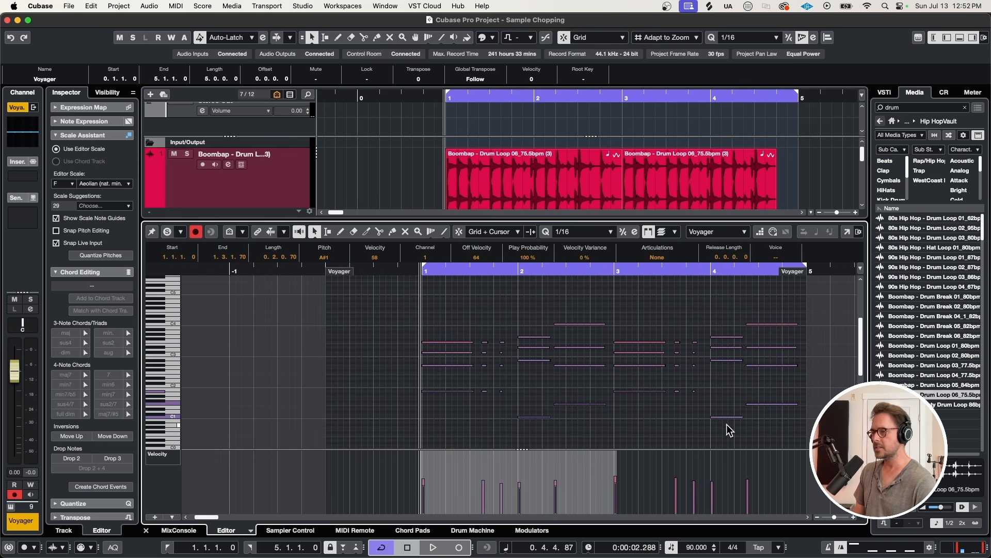
{"action": "left_click_drag", "start_coordinate": [725, 425], "coordinate": [756, 394]}
{"action": "key", "text": "Delete"}
Stagger the note starts of the long Voyager chords in bars 1 and 2 with the Trim tool for a strummed feel, and play them back.
{"action": "scroll", "coordinate": [440, 384], "scroll_direction": "up", "scroll_amount": 3}
{"action": "left_click_drag", "start_coordinate": [417, 384], "coordinate": [447, 338]}
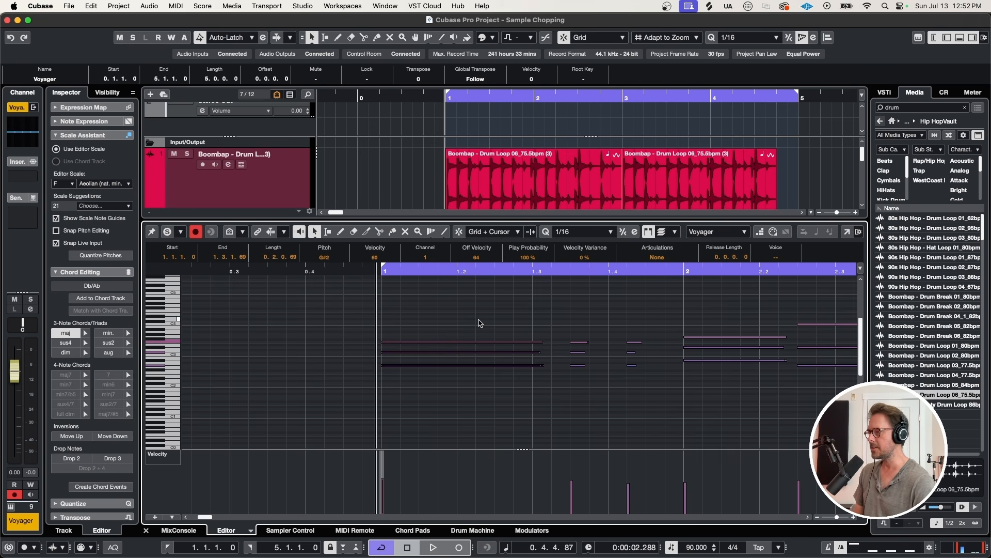
{"action": "scroll", "coordinate": [435, 327], "scroll_direction": "right", "scroll_amount": 5}
{"action": "right_click", "coordinate": [292, 329]}
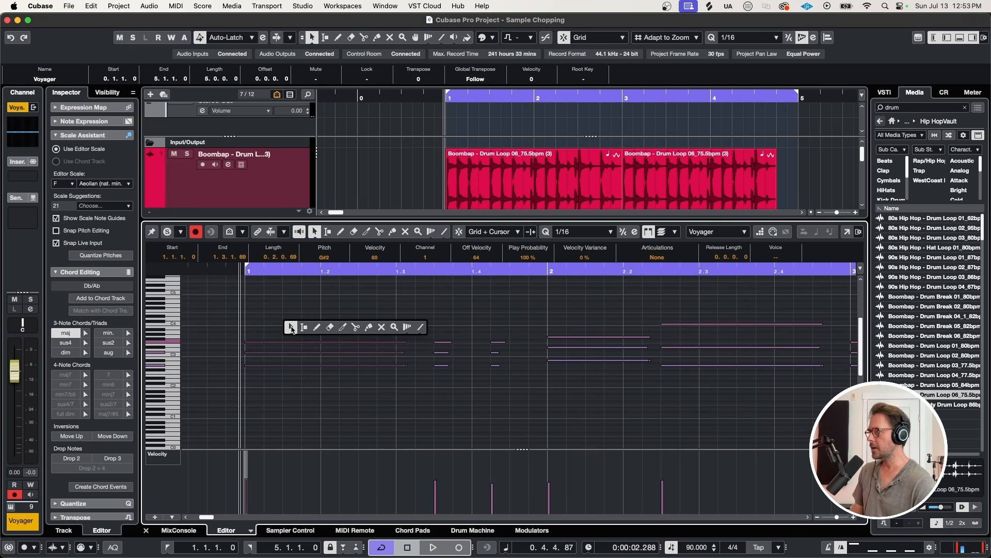
{"action": "left_click", "coordinate": [342, 327]}
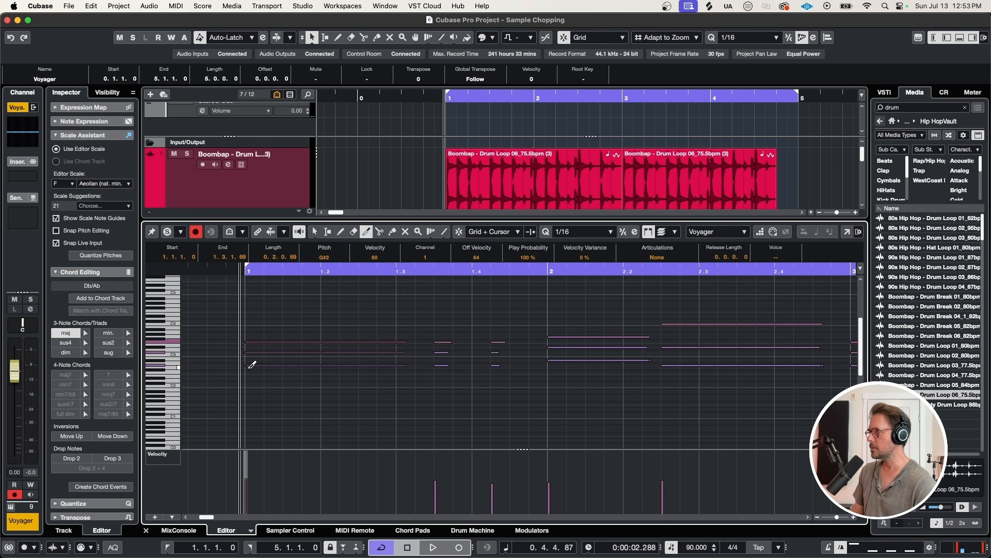
{"action": "left_click_drag", "start_coordinate": [247, 365], "coordinate": [263, 335]}
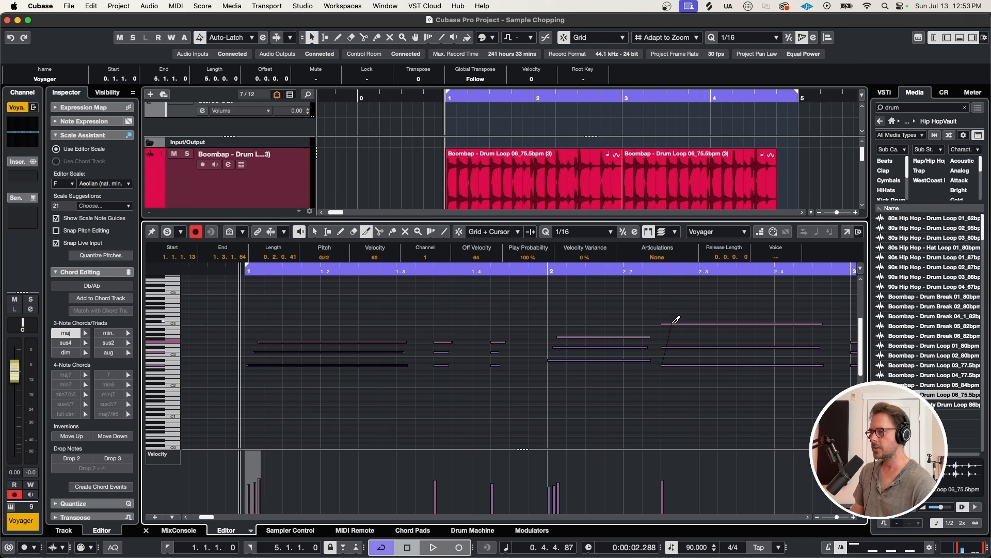
{"action": "key", "text": "space"}
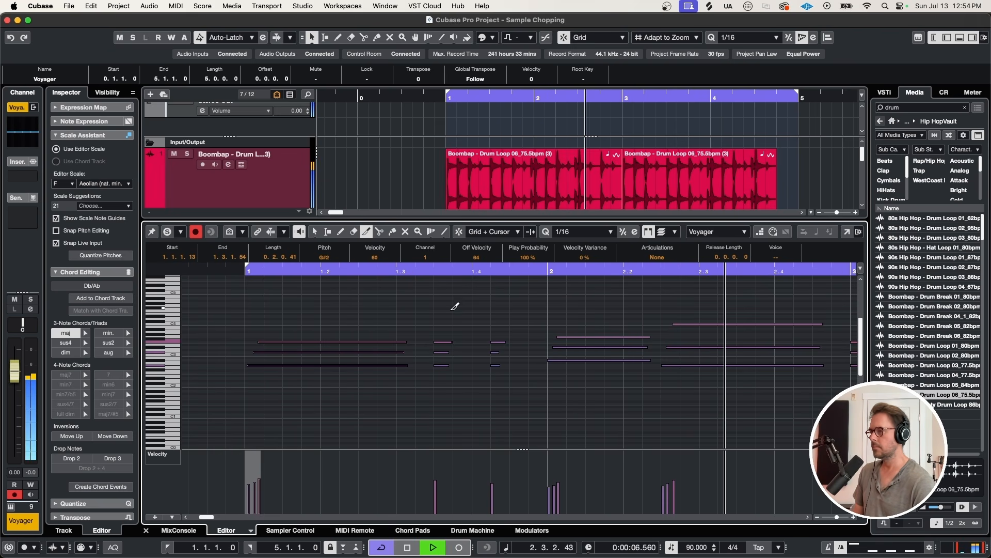
{"action": "key", "text": "space"}
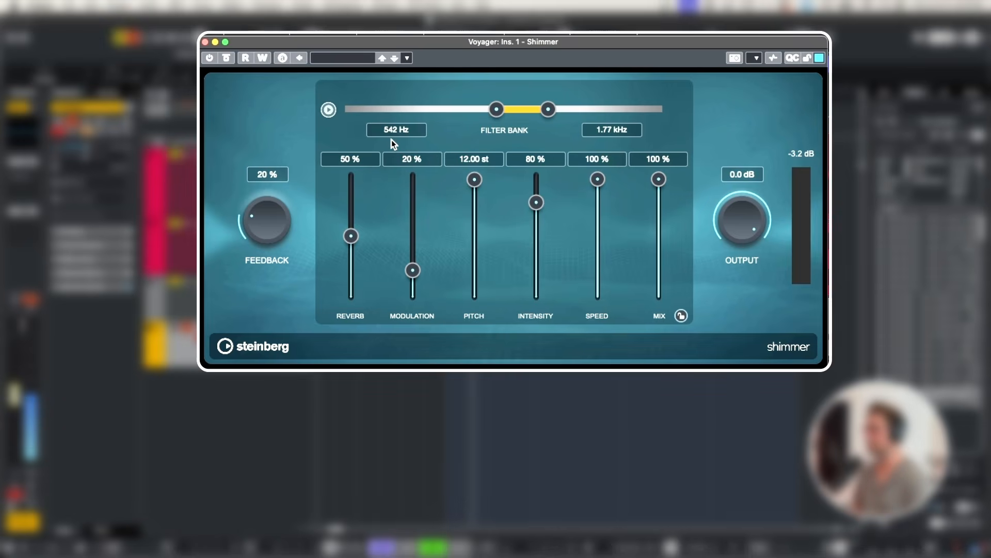
Activate the Shimmer insert on the Voyager track and play the soloed chords through it.
{"action": "key", "text": "space"}
{"action": "left_click", "coordinate": [210, 60]}
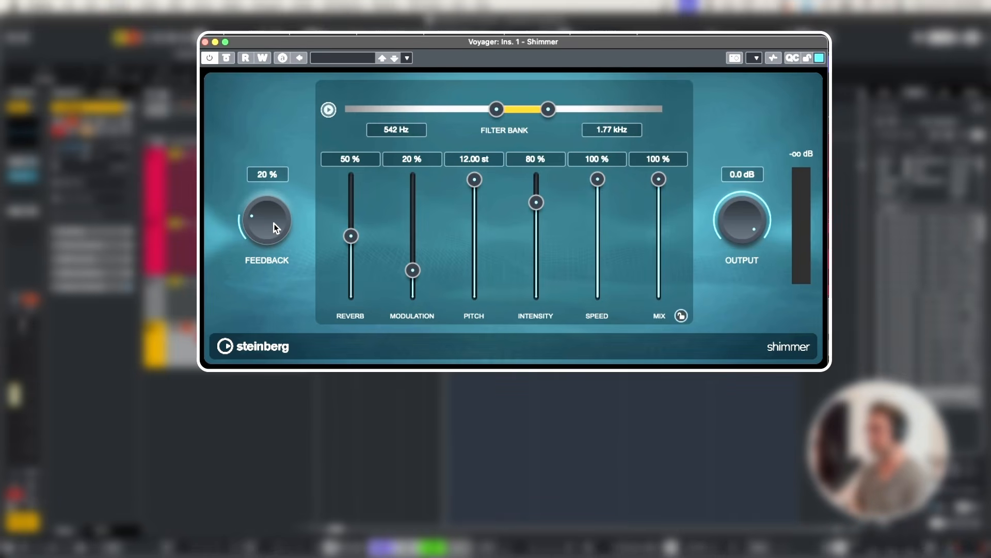
{"action": "key", "text": "space"}
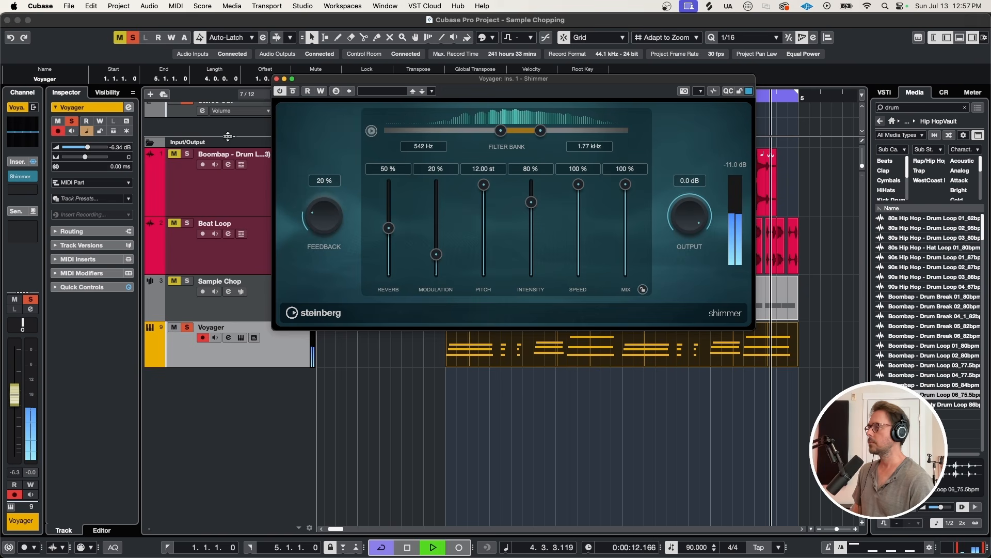
{"action": "key", "text": "space"}
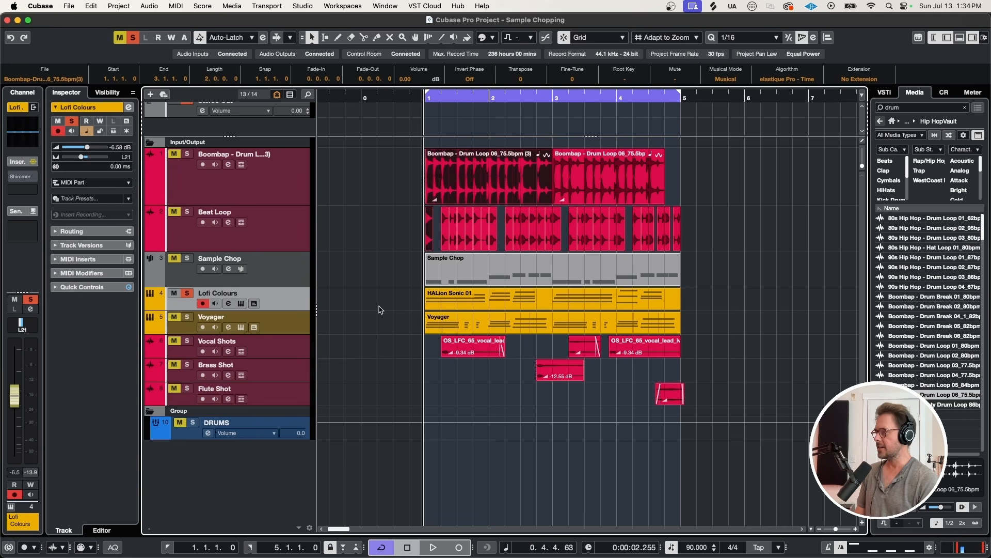
Open the Lofi Colours track's HALion Sonic instrument, play its part soloed with the Colors LoFi Tapes sound, and close the instrument.
{"action": "left_click", "coordinate": [455, 302]}
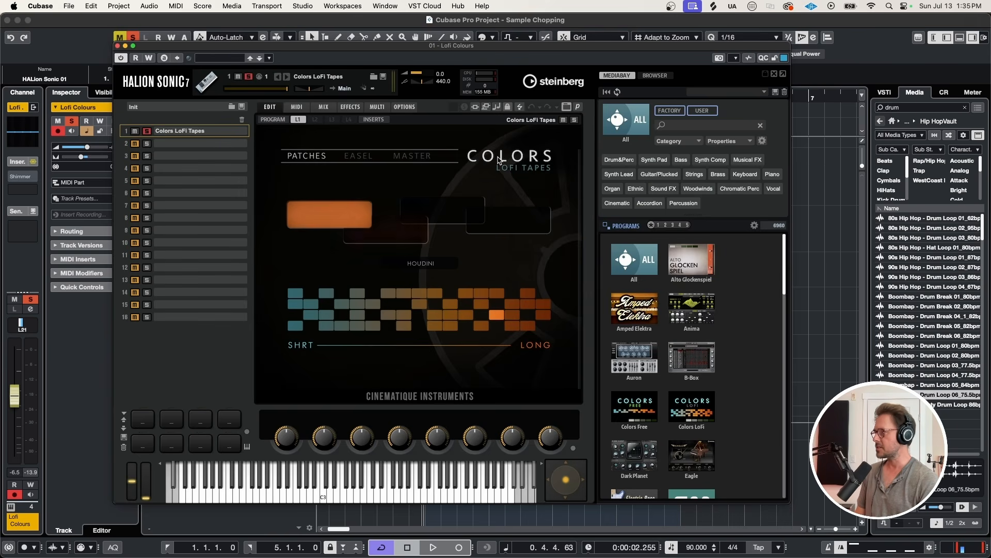
{"action": "key", "text": "s"}
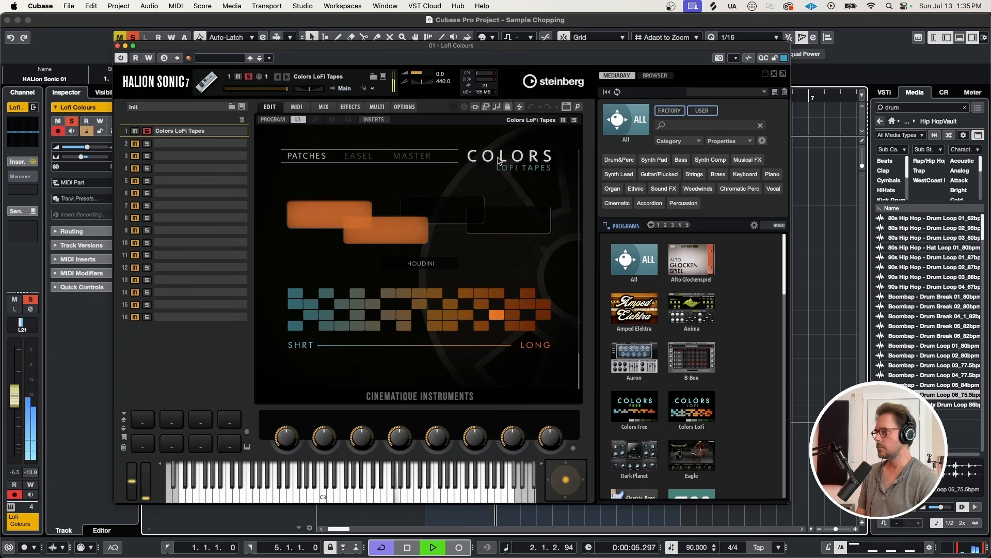
{"action": "key", "text": "space"}
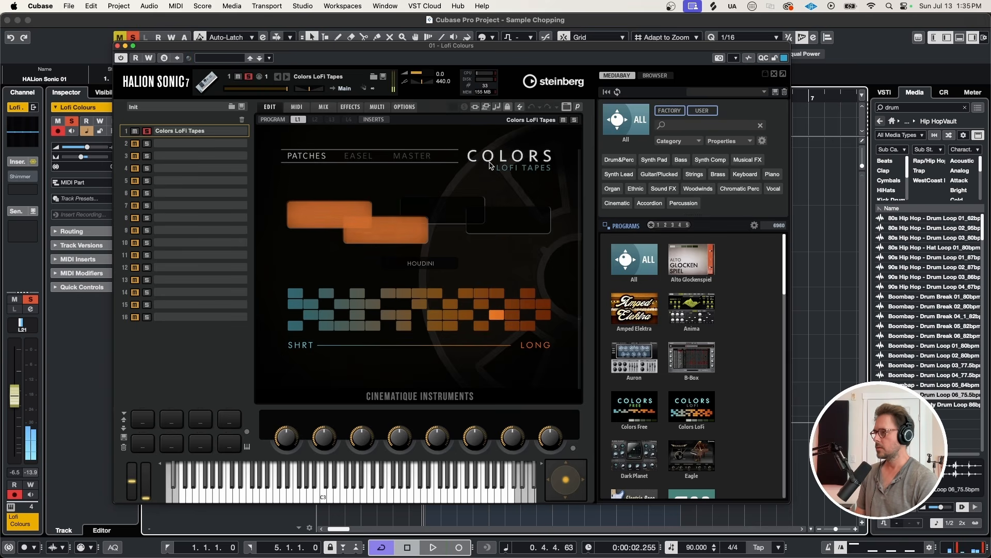
{"action": "left_click", "coordinate": [118, 46]}
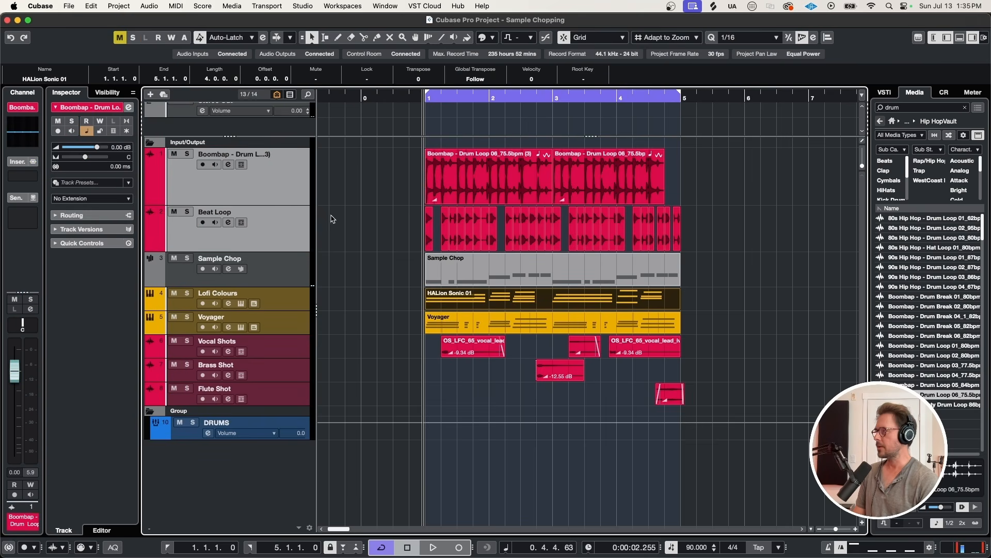
Show the MixConsole and inspect the Vulf Comp insert on the DRUMS group channel.
{"action": "key", "text": "alt+F3"}
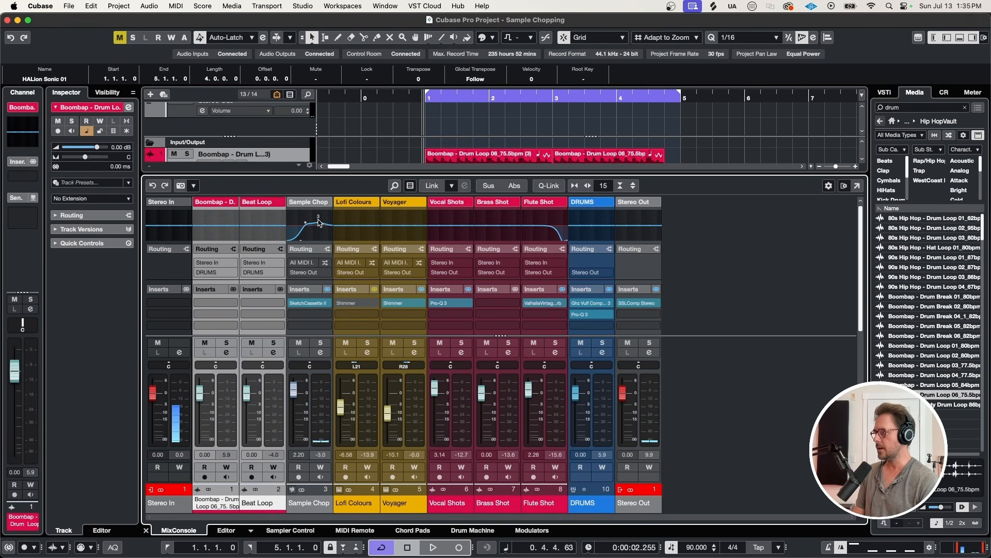
{"action": "left_click", "coordinate": [591, 303]}
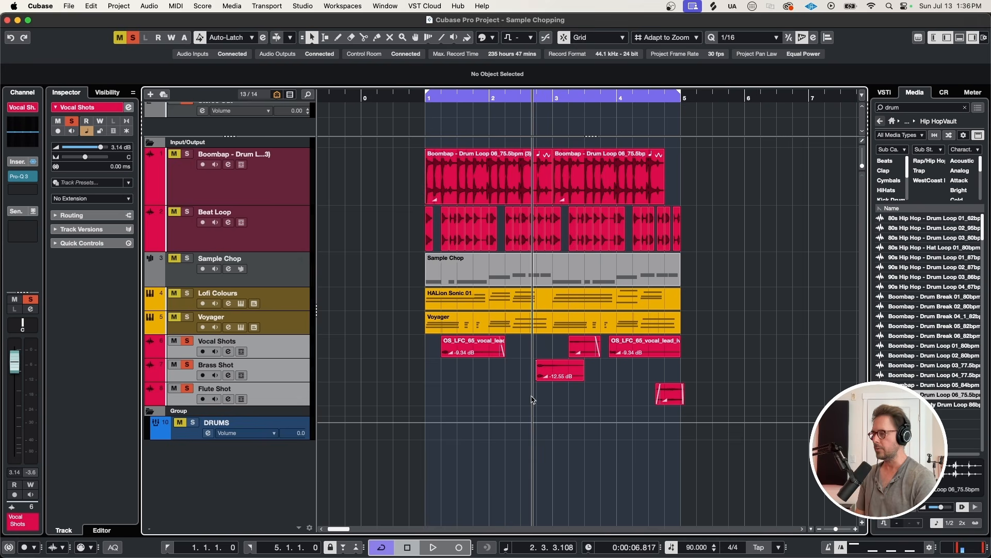
Play back the soloed Vocal Shots, Brass Shot and Flute Shot tracks together.
{"action": "key", "text": "space"}
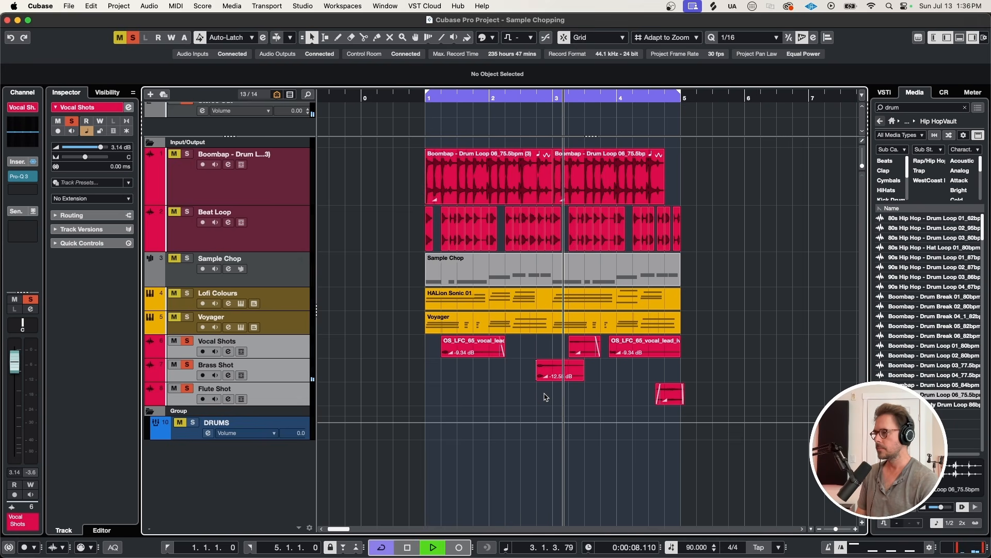
{"action": "key", "text": "space"}
{"action": "key", "text": "g"}
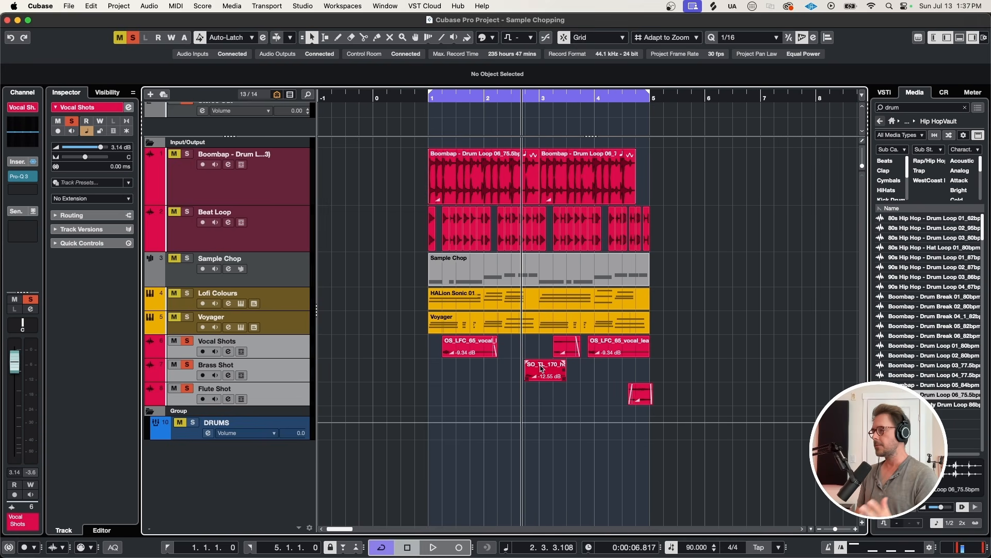